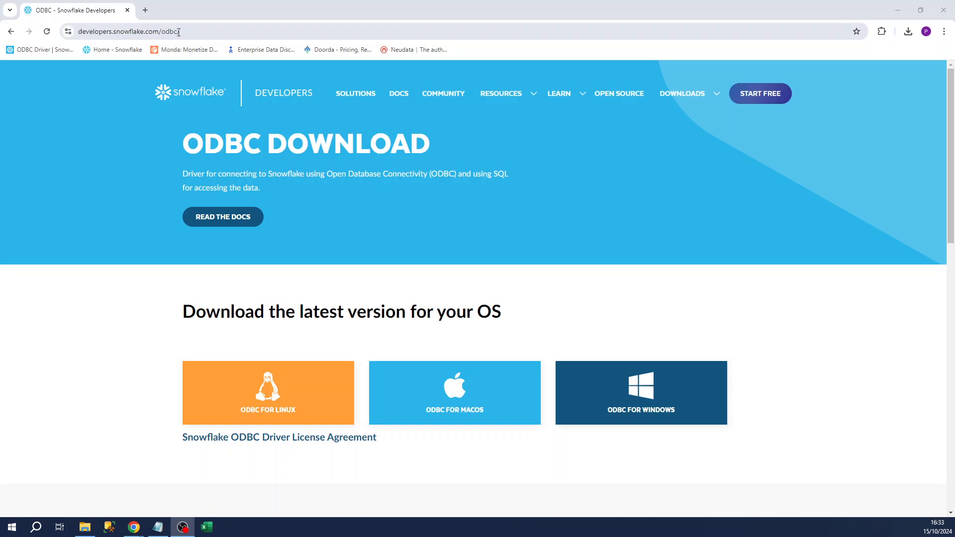
# - Download snowflake64_odbc-3.3.2.msi, the Windows Snowflake ODBC installer, and save it to Downloads
pyautogui.click(196, 36)
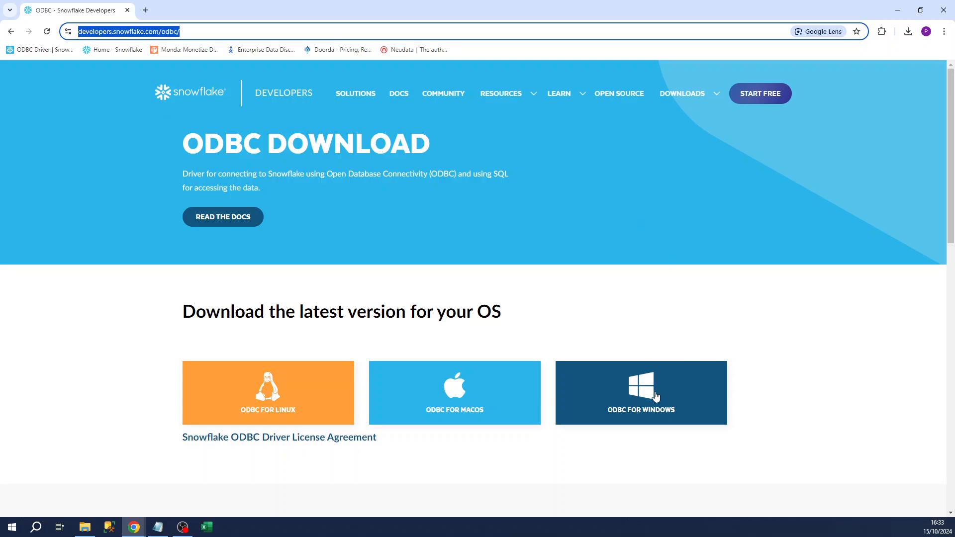
pyautogui.click(630, 394)
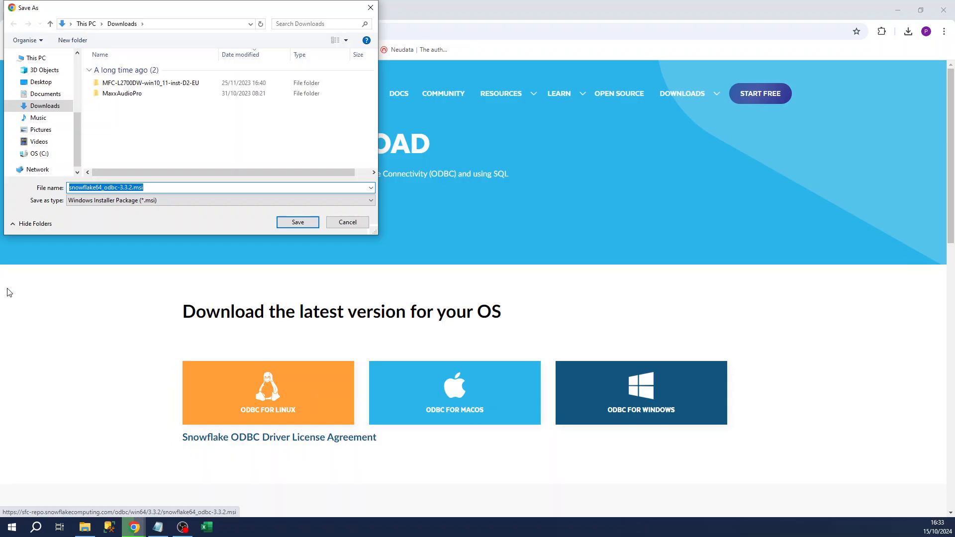
pyautogui.click(298, 224)
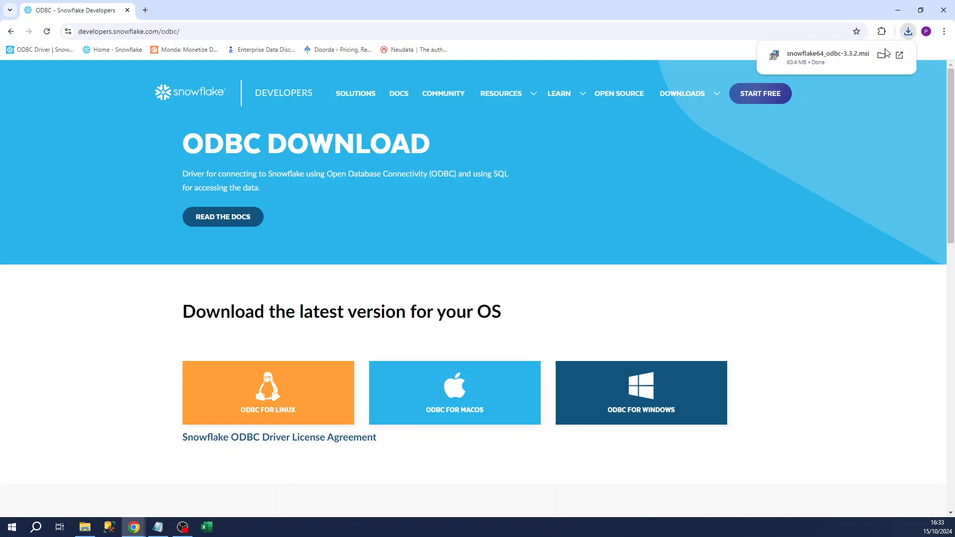
# - Run the downloaded snowflake64_odbc-3.3.2.msi installer from Chrome's download list
pyautogui.click(842, 55)
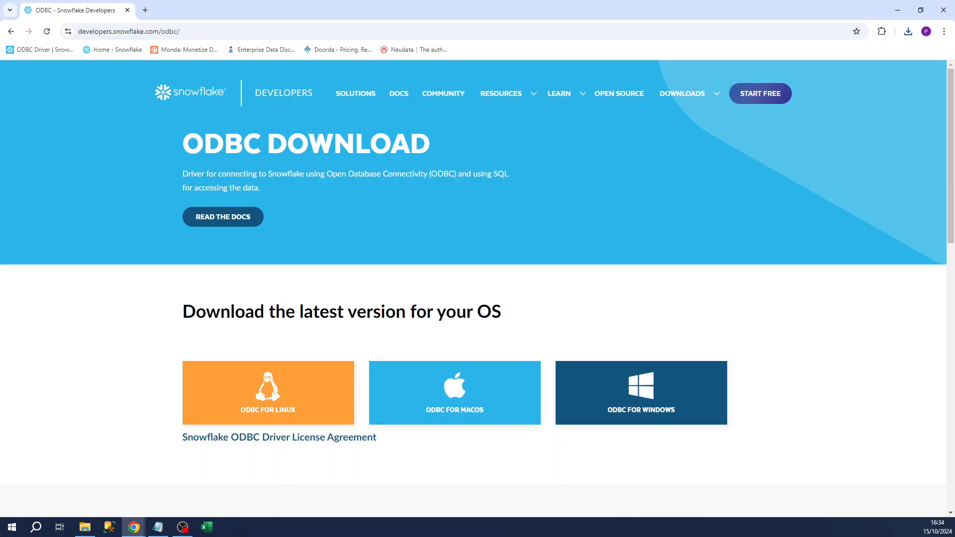
# - Launch ODBC Data Sources (64-bit) from the Start search and centre its window
pyautogui.click(20, 527)
pyautogui.write('odbc')
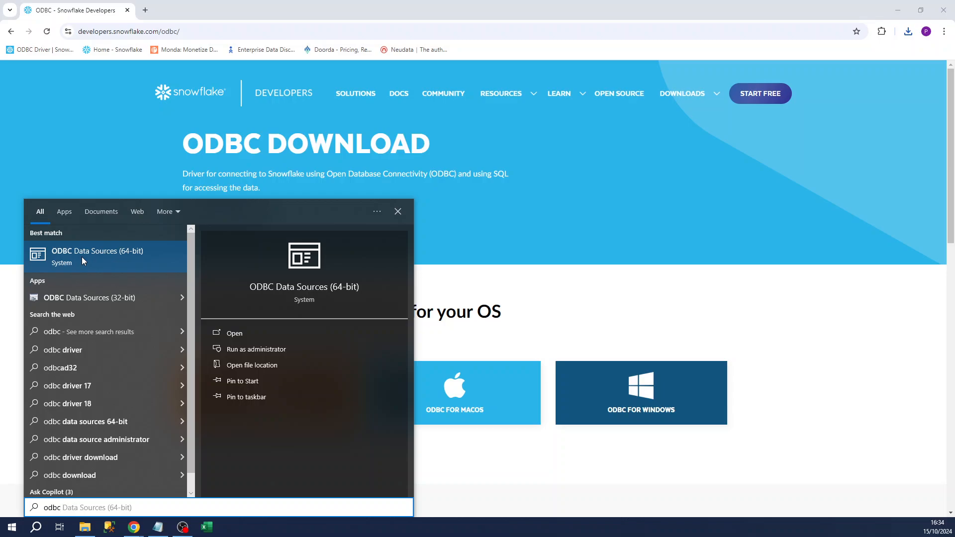
pyautogui.click(82, 257)
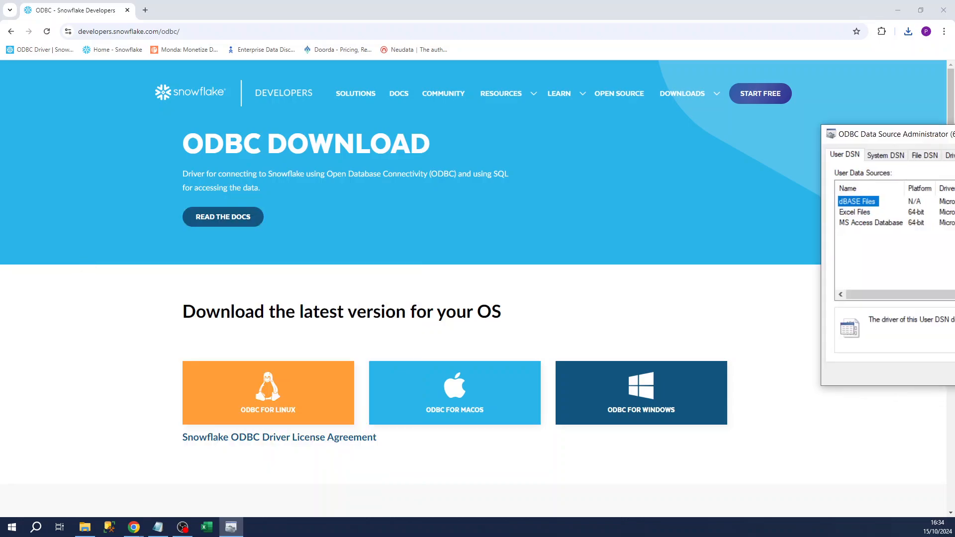
pyautogui.moveTo(951, 135); pyautogui.dragTo(457, 137)
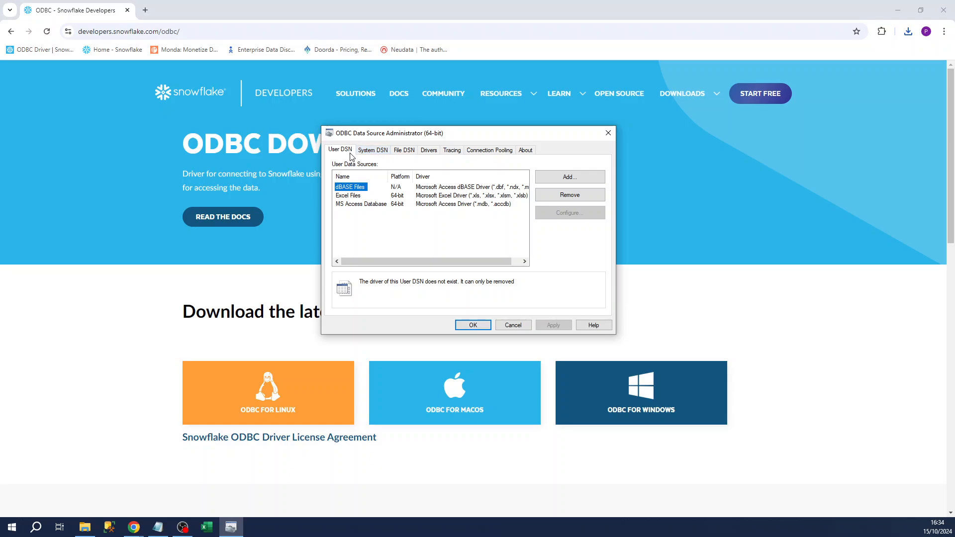
# - Add a new SnowflakeDSIIDriver user data source and name it FAD
pyautogui.click(567, 178)
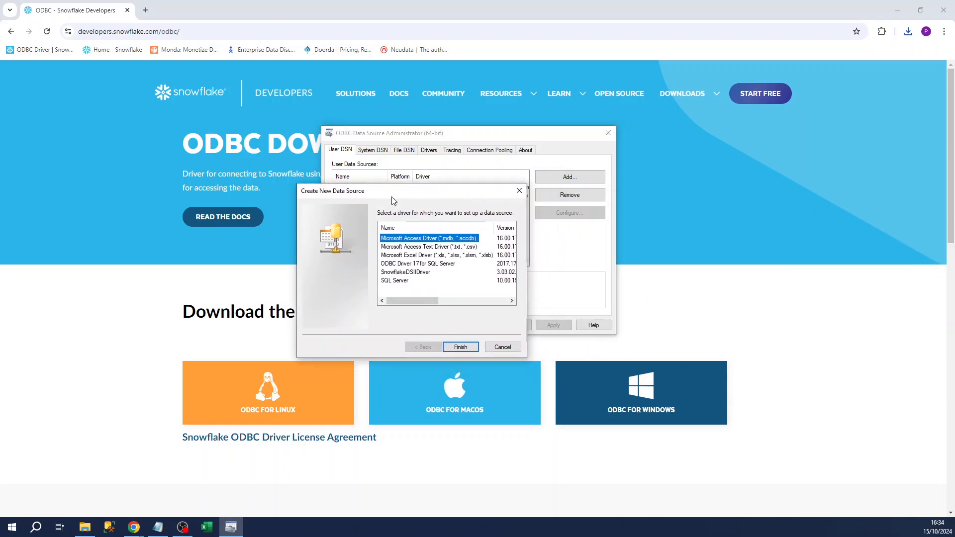
pyautogui.click(360, 253)
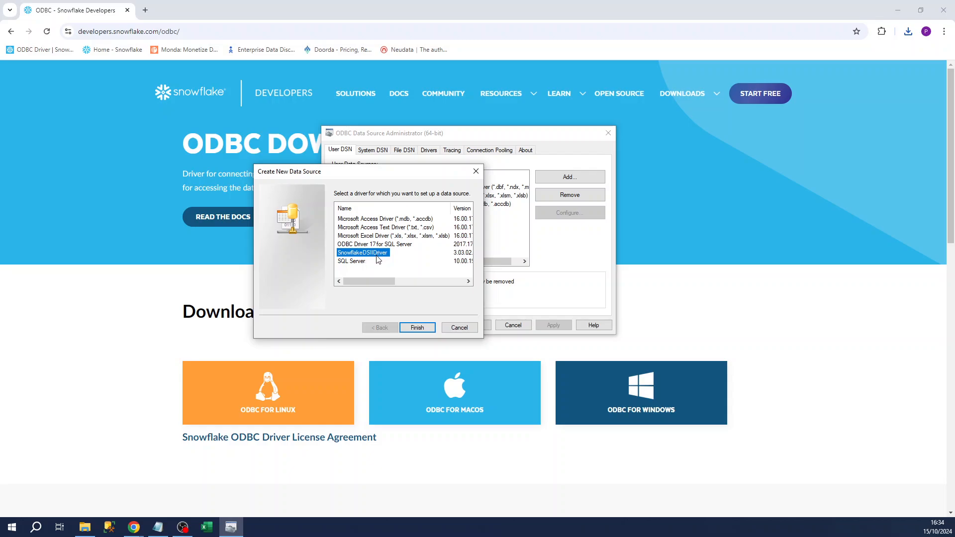
pyautogui.click(417, 327)
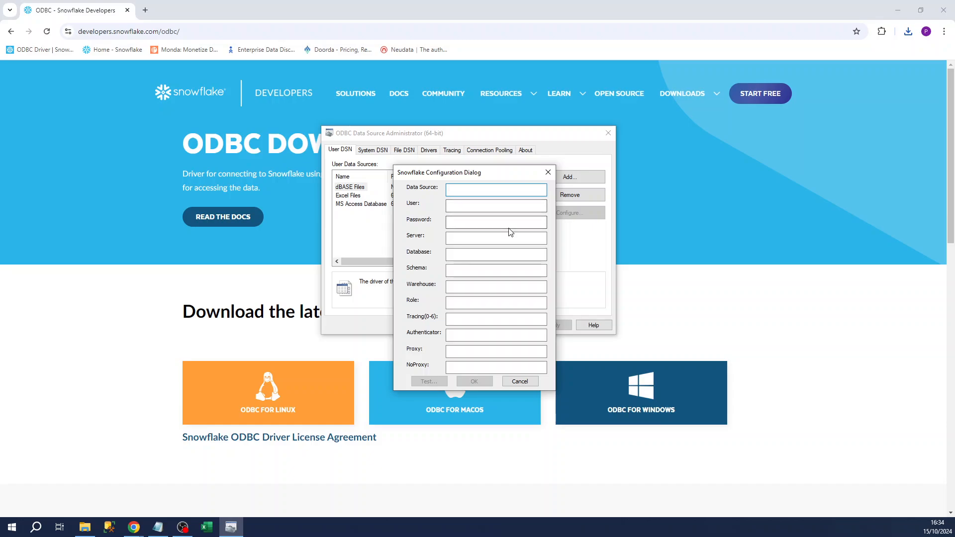
pyautogui.write('FAD')
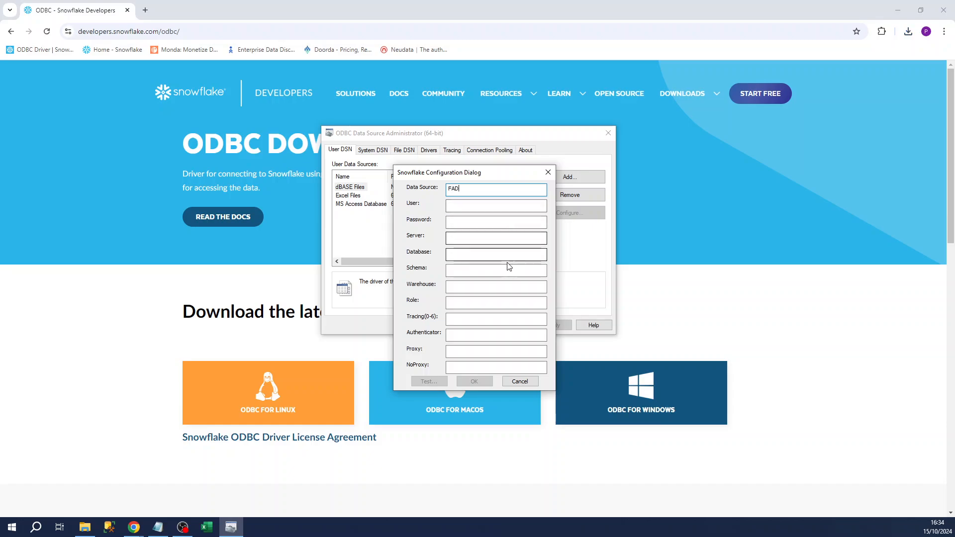
pyautogui.click(479, 240)
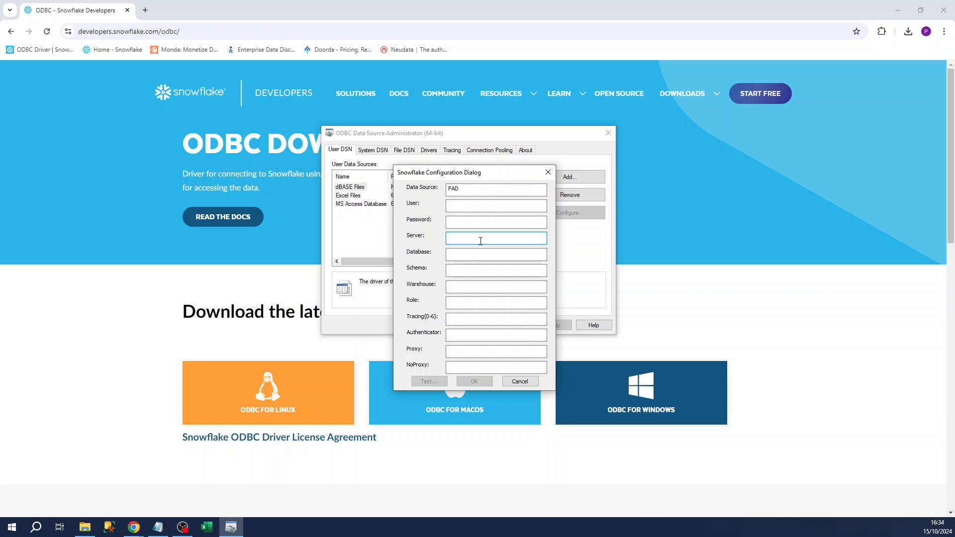
pyautogui.click(145, 10)
# - Open the Snowflake web app and signup.snowflake.com in new tabs, then sign in to Snowflake
pyautogui.click(94, 51)
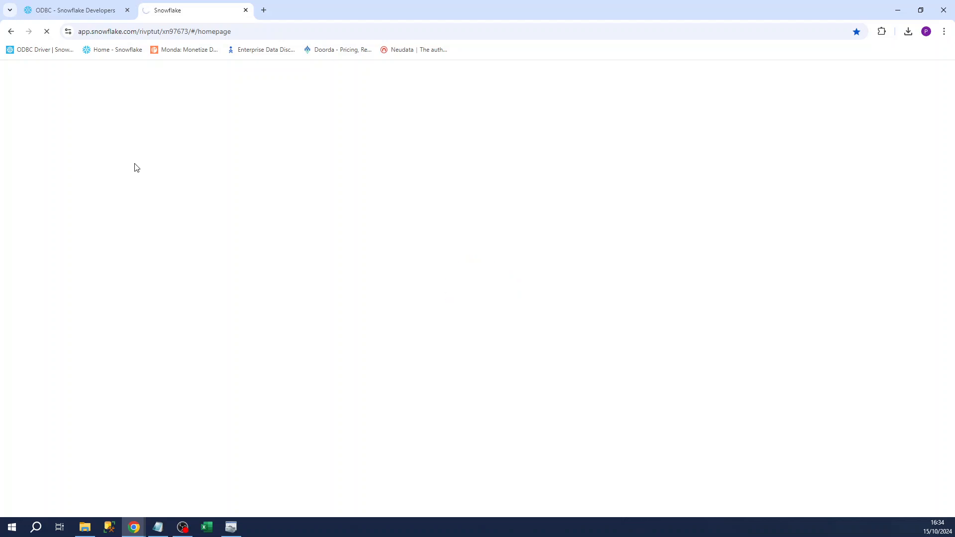
pyautogui.click(264, 10)
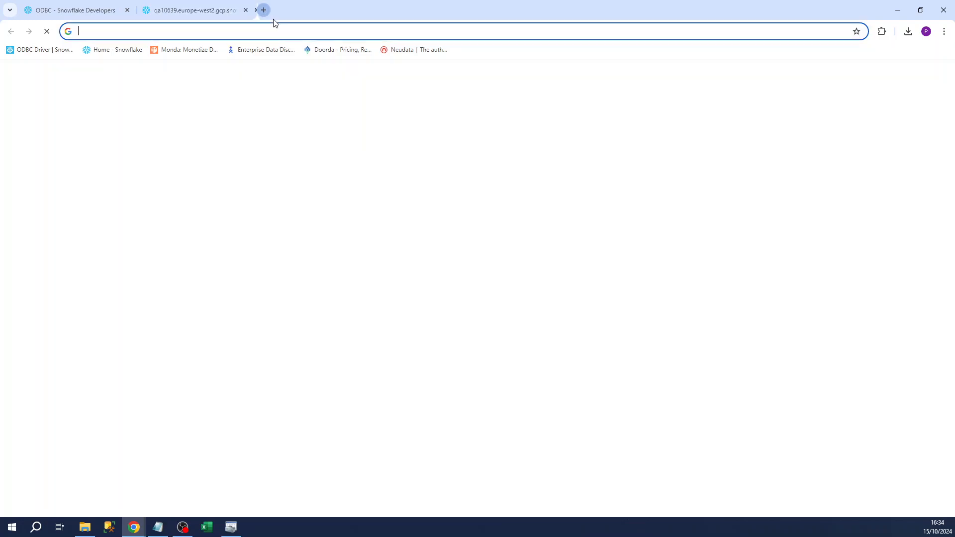
pyautogui.click(271, 30)
pyautogui.write('sign')
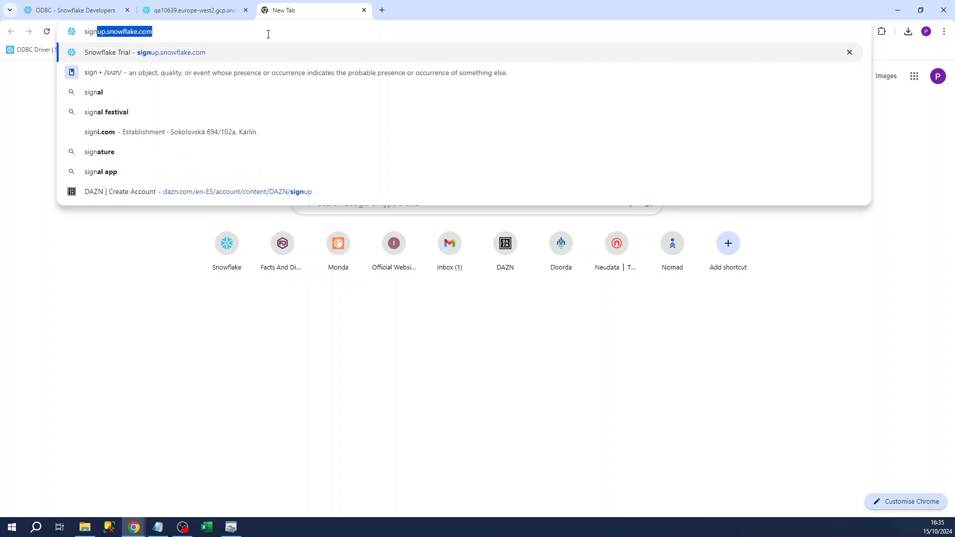
pyautogui.press('Return')
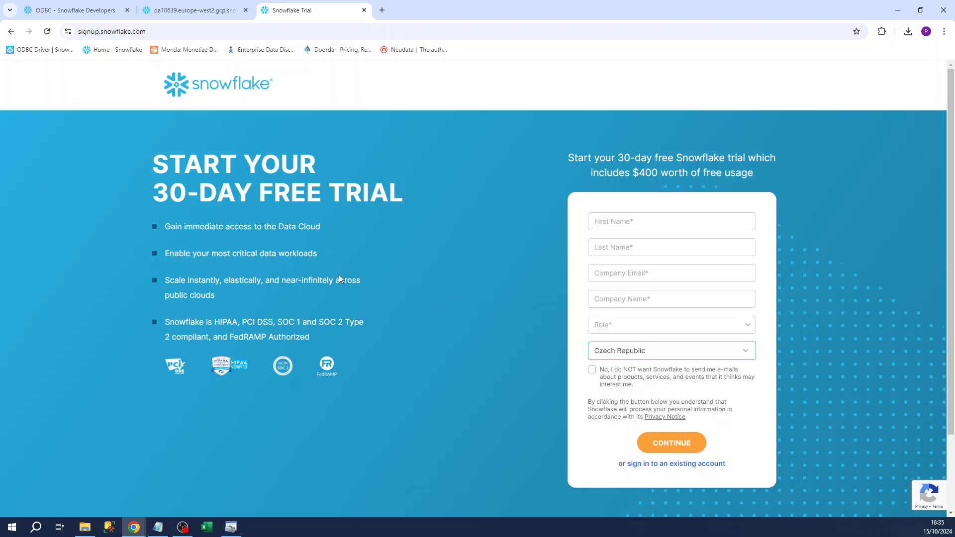
pyautogui.click(168, 12)
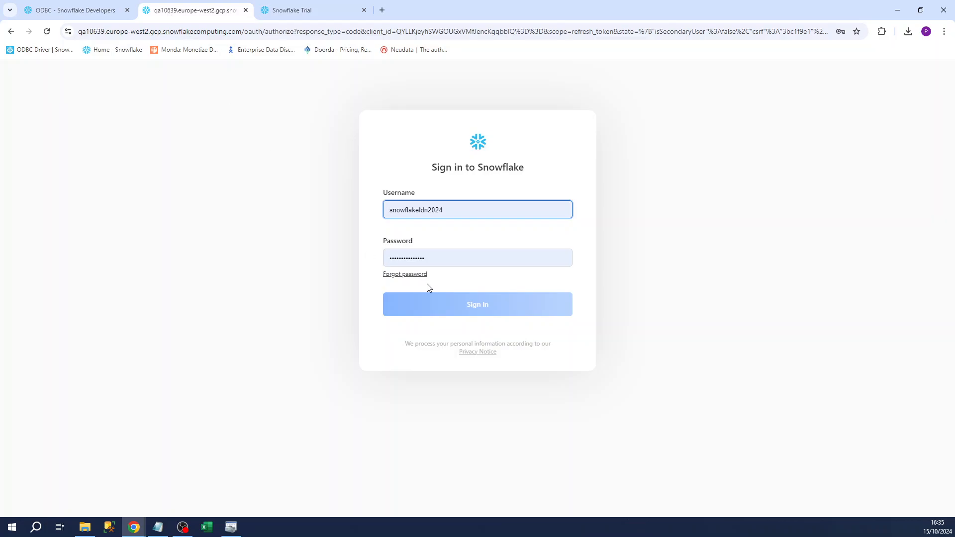
pyautogui.click(490, 312)
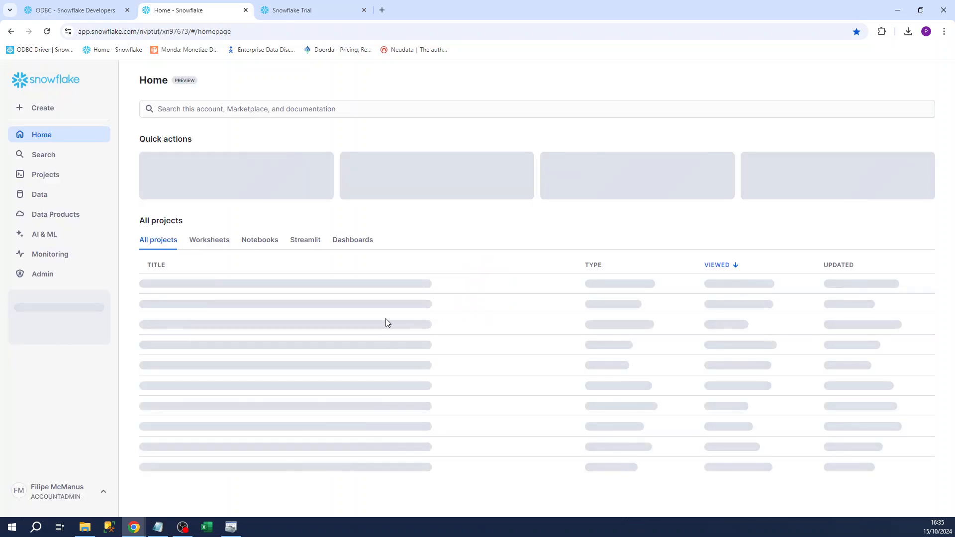
# - In Admin > Accounts, open Manage URLs and copy the current account URL's host name
pyautogui.click(36, 274)
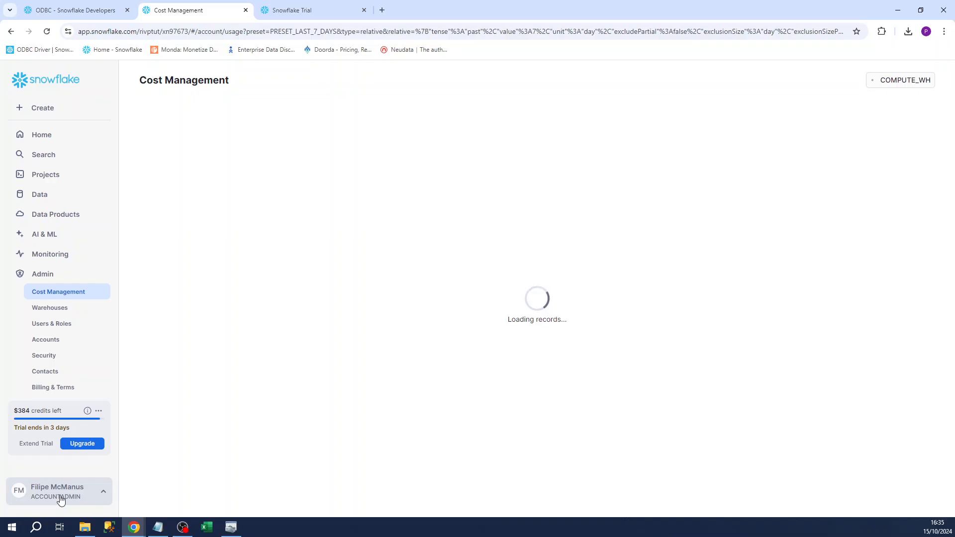
pyautogui.click(50, 342)
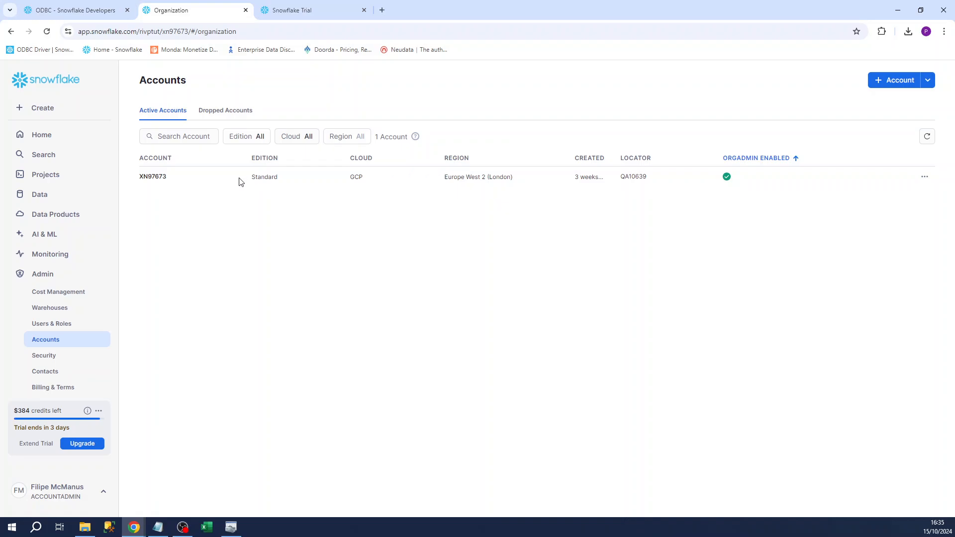
pyautogui.click(926, 184)
pyautogui.click(877, 216)
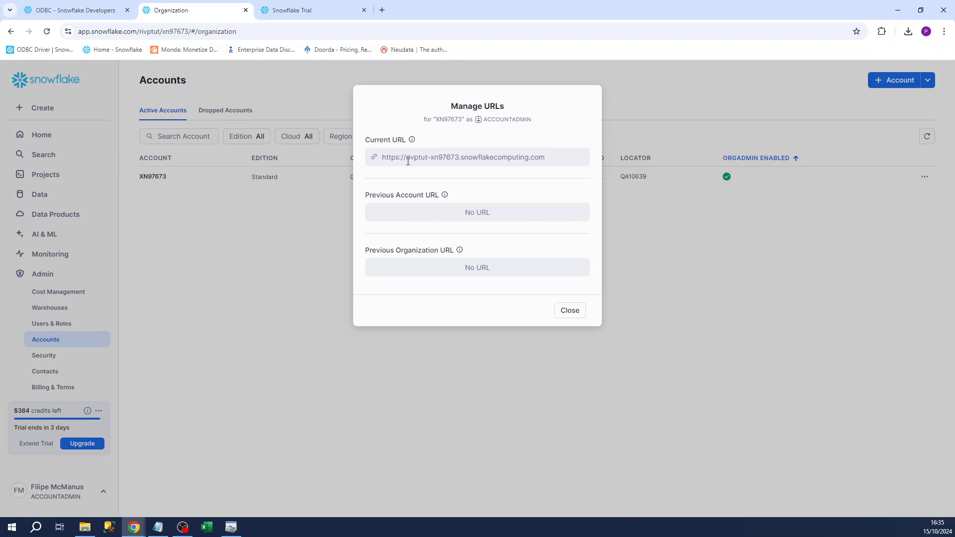
pyautogui.moveTo(406, 161); pyautogui.dragTo(547, 169)
pyautogui.hotkey('ctrl', 'c')
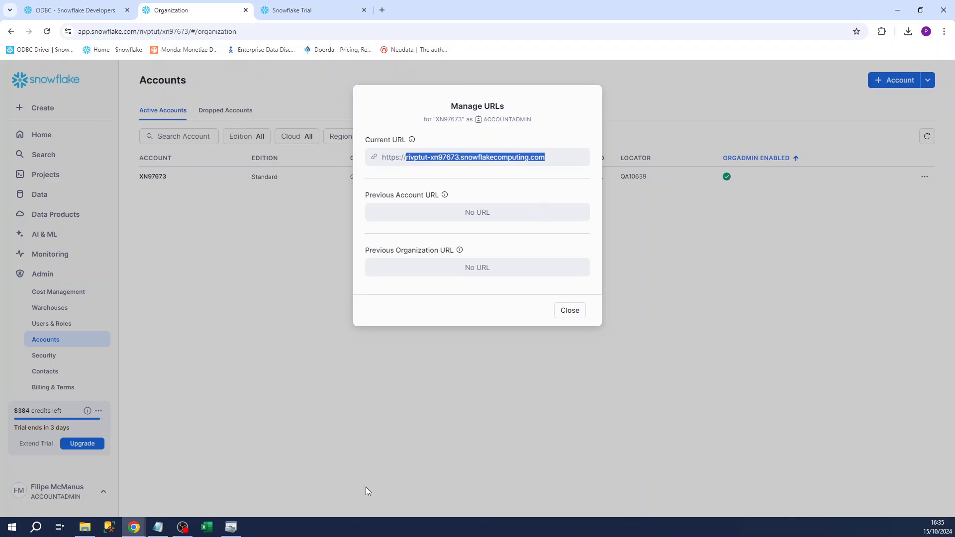
# - Paste the account host name as FAD's server, set tracing to 6, and save the DSN
pyautogui.click(230, 526)
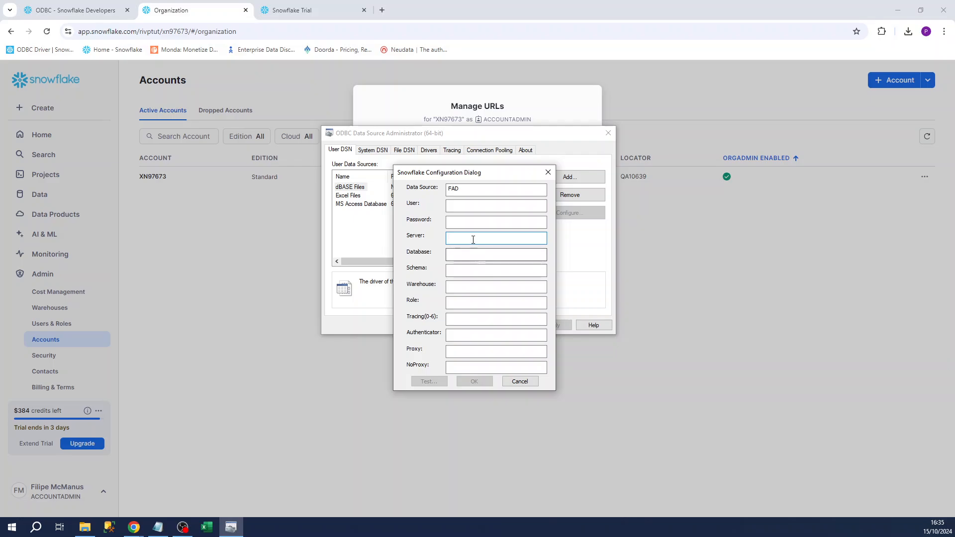
pyautogui.hotkey('ctrl', 'v')
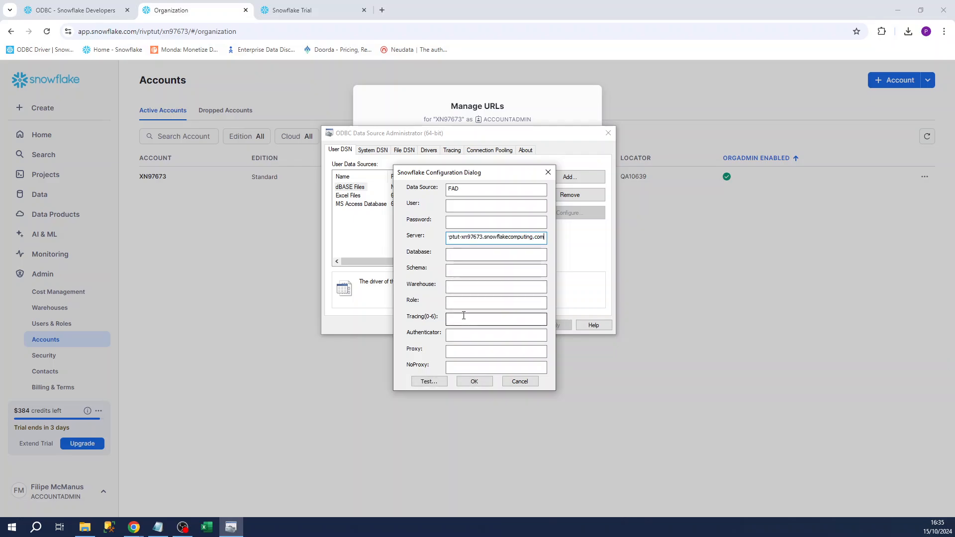
pyautogui.click(463, 316)
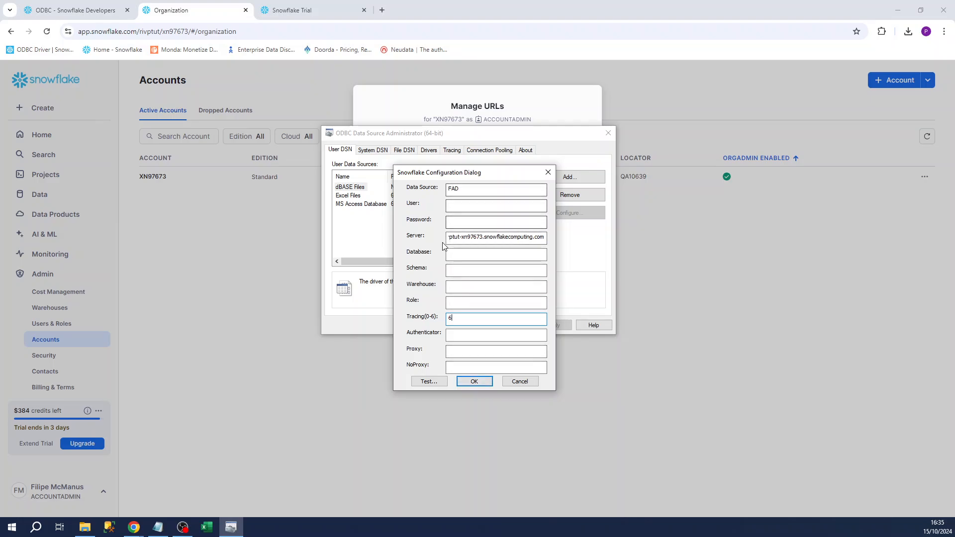
pyautogui.click(420, 99)
pyautogui.hotkey('alt', 'Tab')
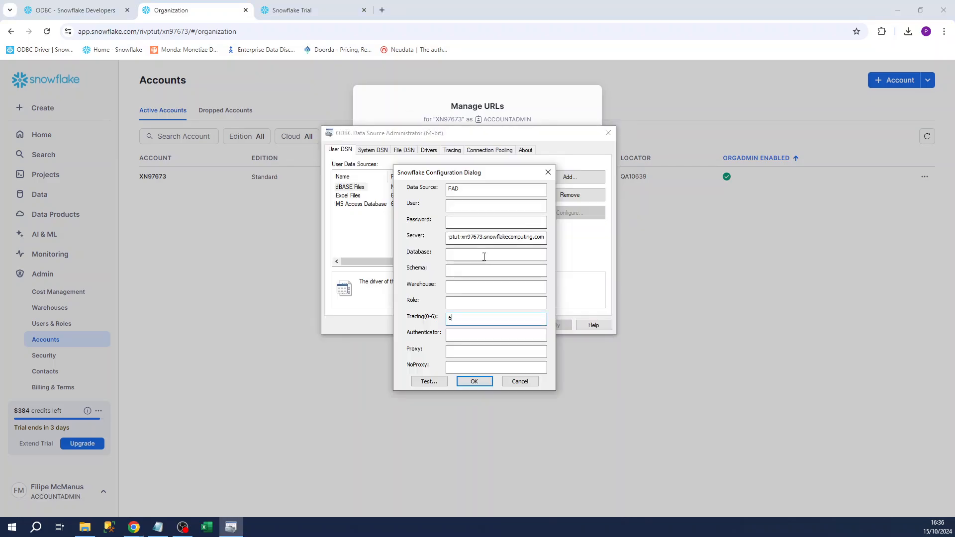
pyautogui.click(473, 382)
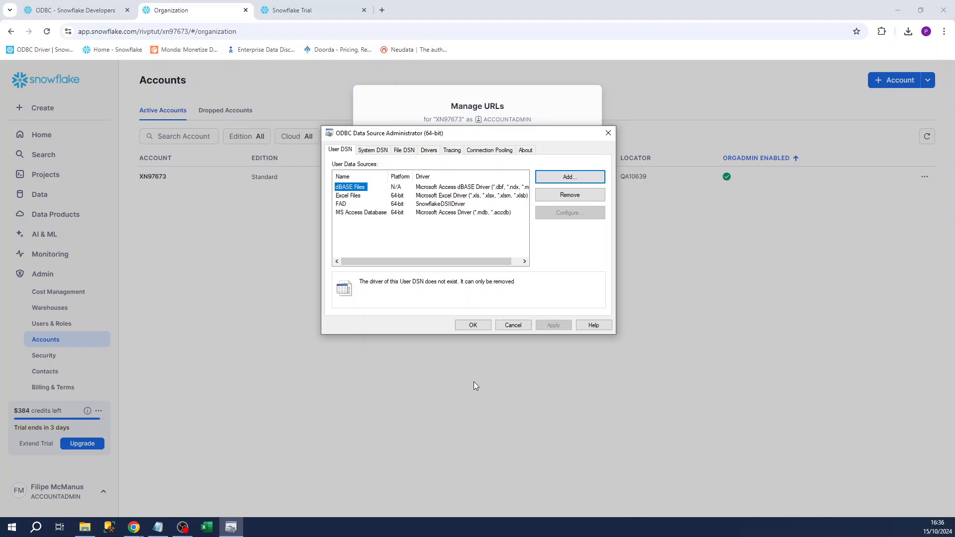
pyautogui.click(472, 324)
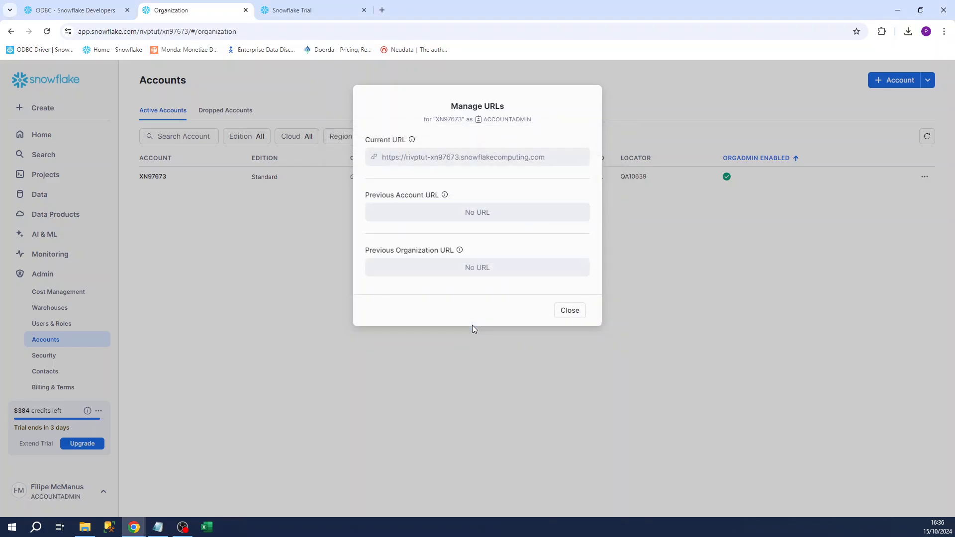
# - Start Excel with a blank workbook and begin an import via Get Data > From Other Sources > From ODBC
pyautogui.click(205, 530)
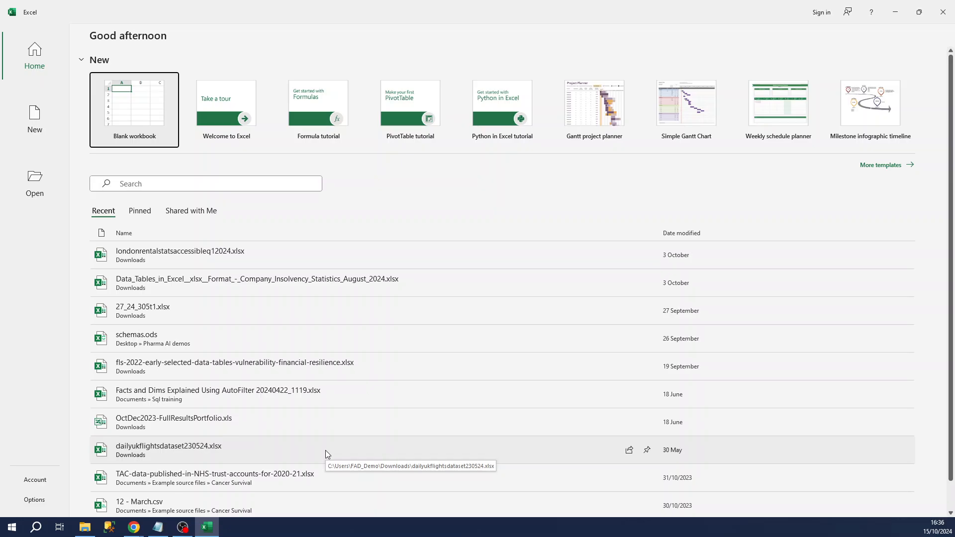
pyautogui.click(126, 102)
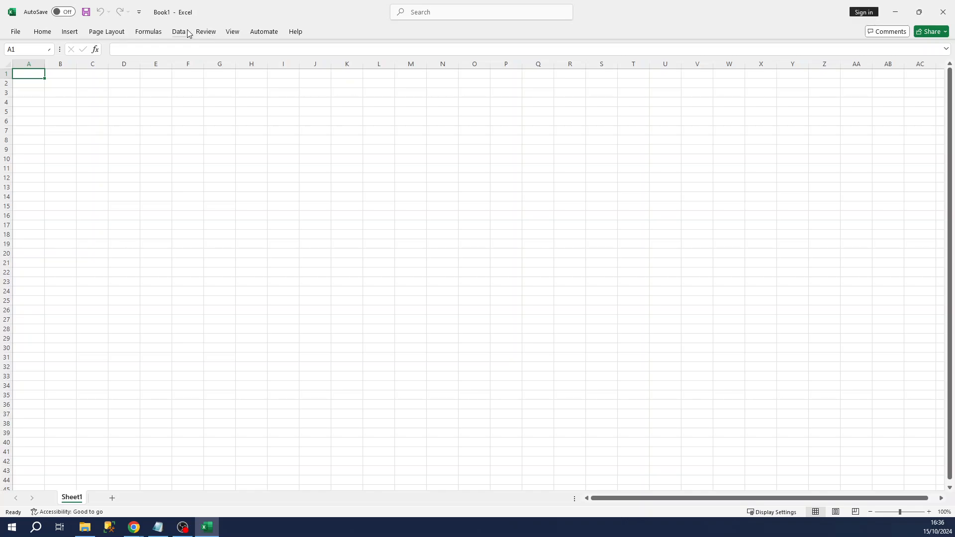
pyautogui.click(187, 32)
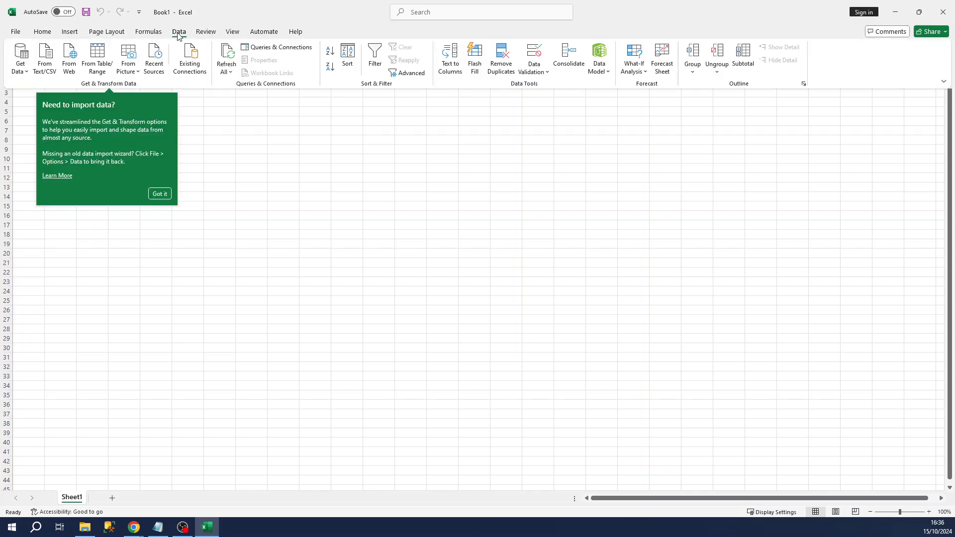
pyautogui.click(29, 68)
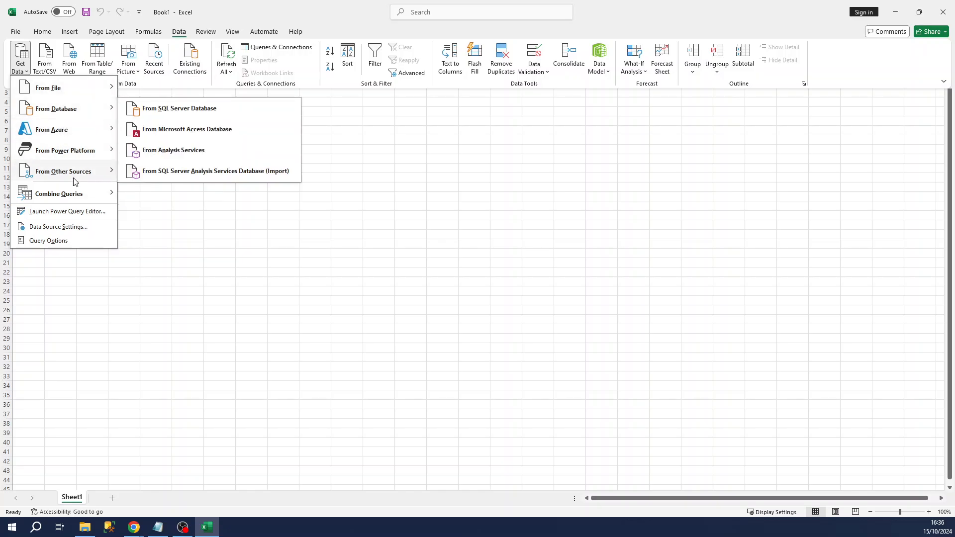
pyautogui.moveTo(74, 180)
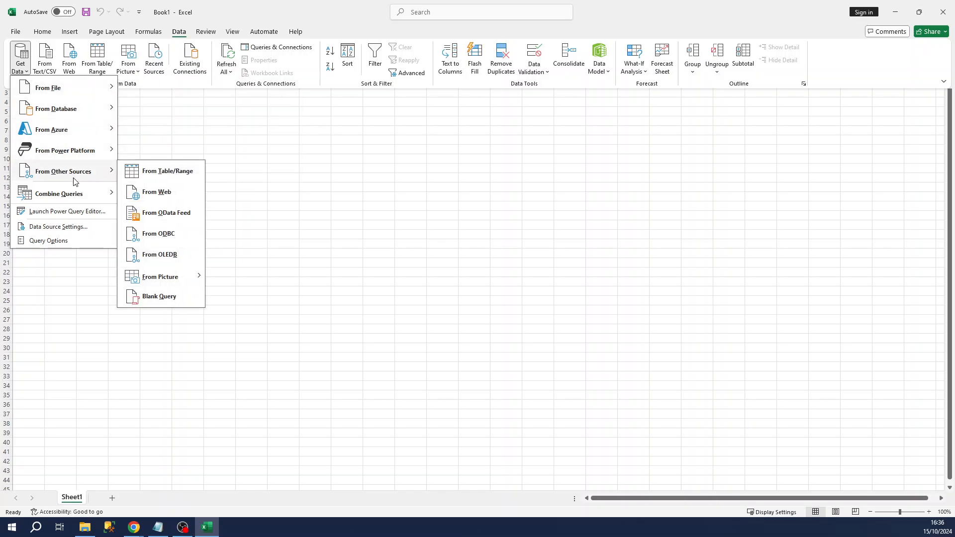
pyautogui.click(165, 237)
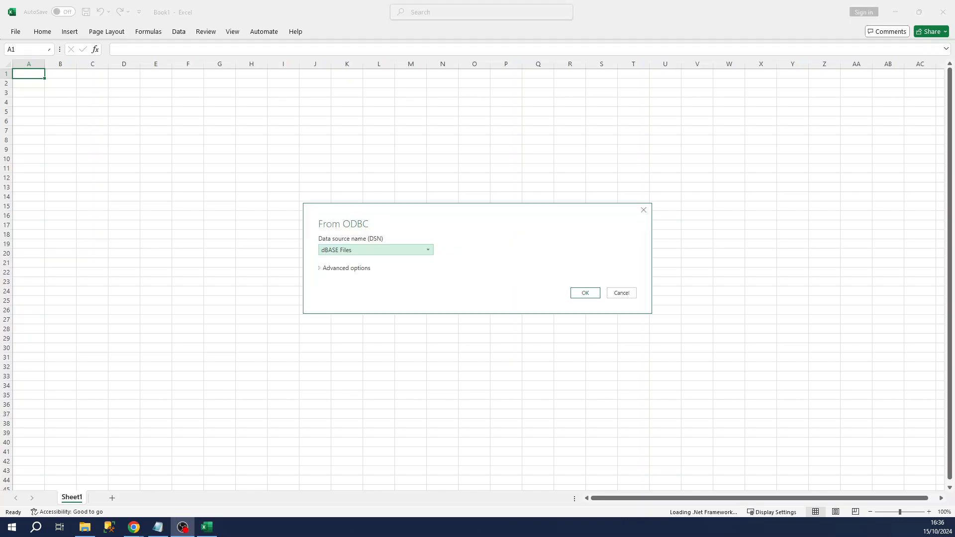
# - Choose FAD as the ODBC data source
pyautogui.click(429, 250)
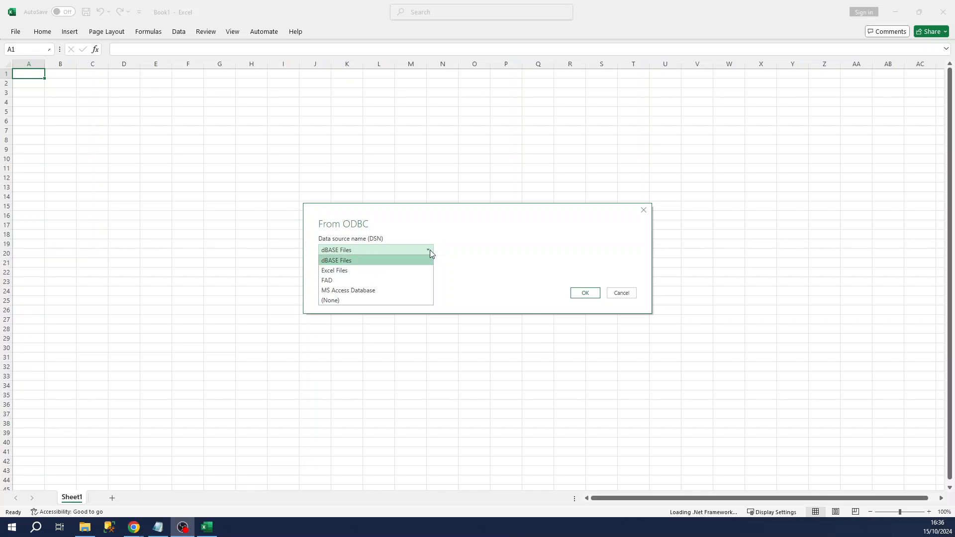
pyautogui.click(330, 284)
pyautogui.click(591, 294)
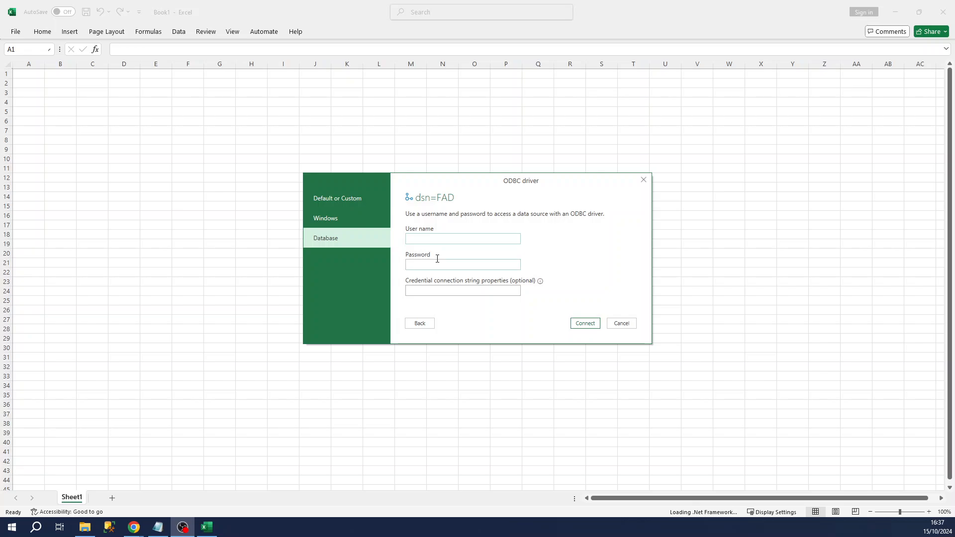
# - Paste the Snowflake user name and password into the Database credential fields
pyautogui.click(462, 240)
pyautogui.hotkey('alt', 'Tab')
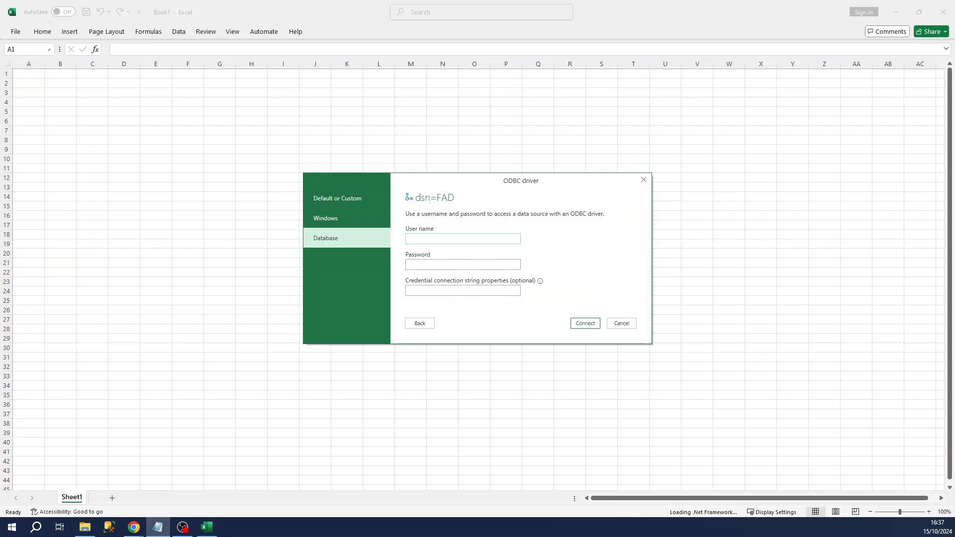
pyautogui.click(450, 240)
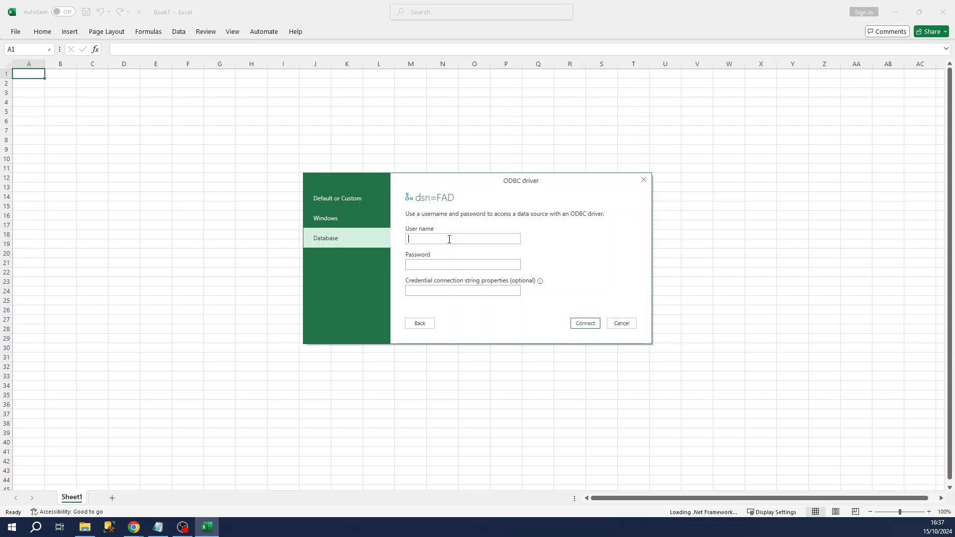
pyautogui.click(445, 264)
pyautogui.hotkey('alt', 'Tab')
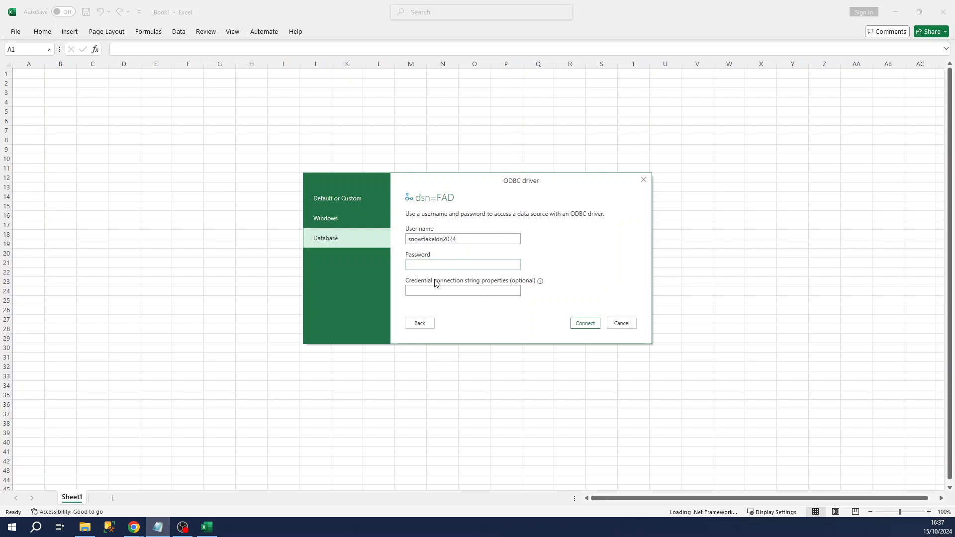
pyautogui.hotkey('alt', 'Tab')
pyautogui.hotkey('ctrl', 'v')
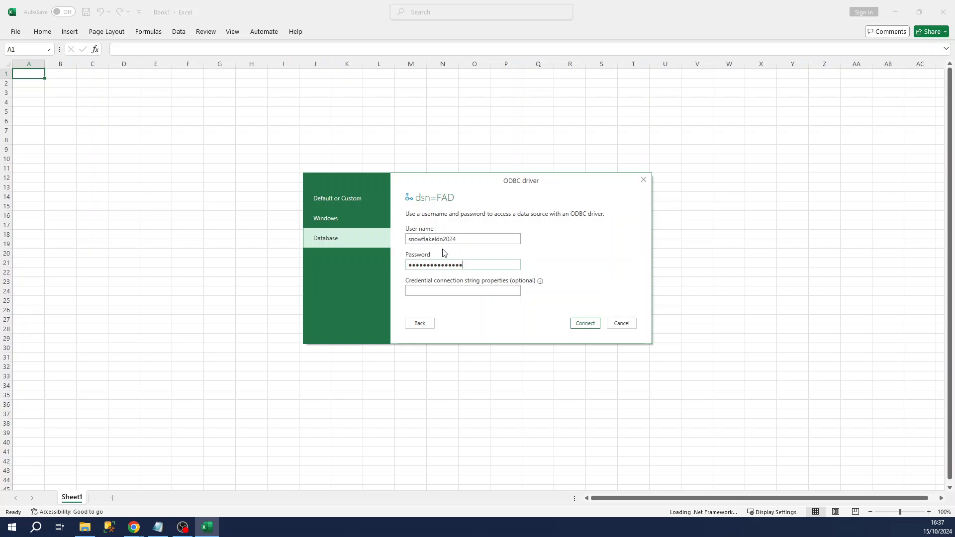
# - Connect to dsn=FAD with the entered credentials to load the Navigator
pyautogui.click(592, 328)
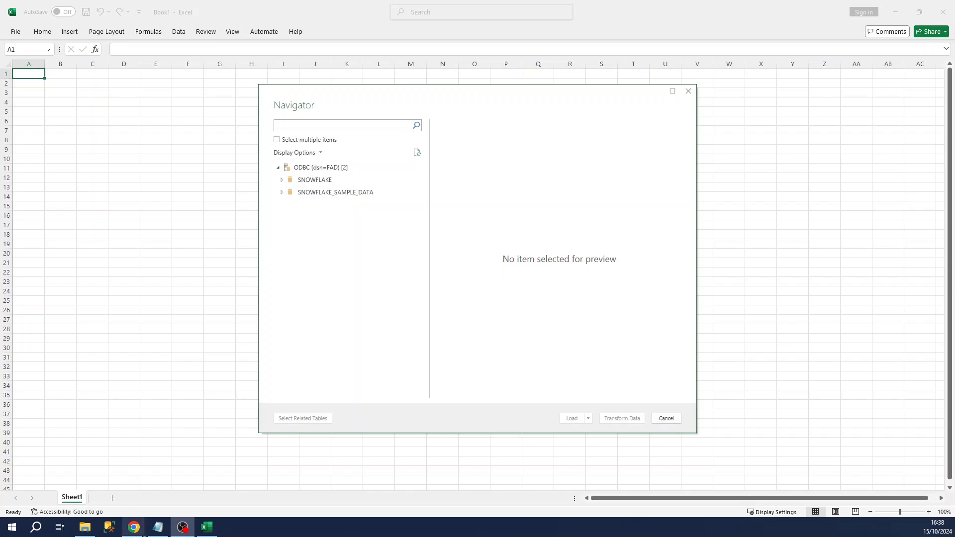
# - In Chrome, close Manage URLs and find the Facts and Dimensions All Data Marketplace listing by searching 'facts and dimensions'
pyautogui.moveTo(134, 526)
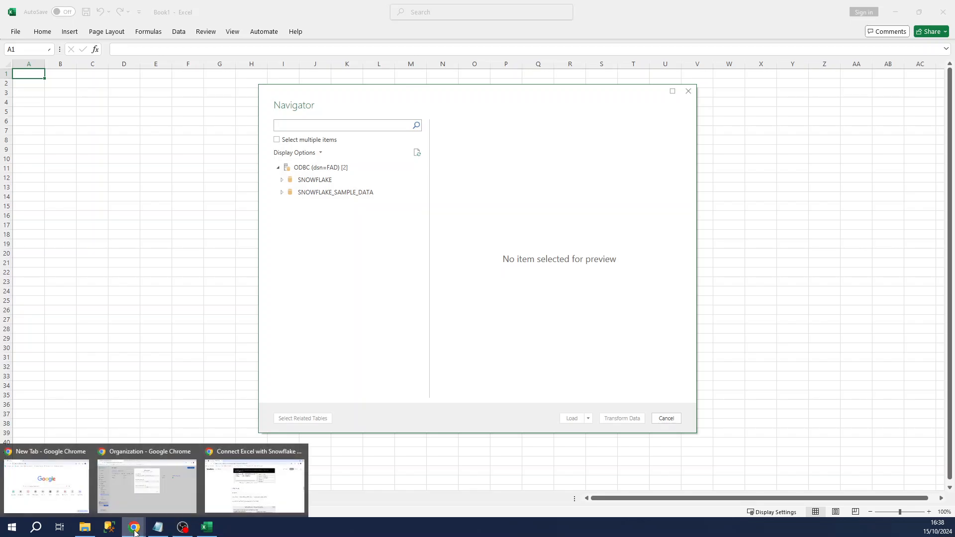
pyautogui.click(121, 479)
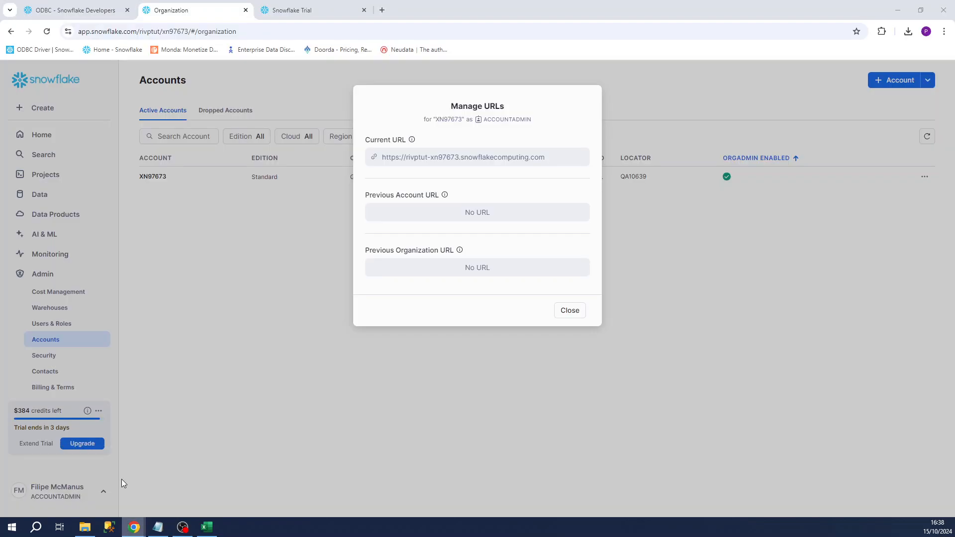
pyautogui.click(570, 311)
pyautogui.click(47, 221)
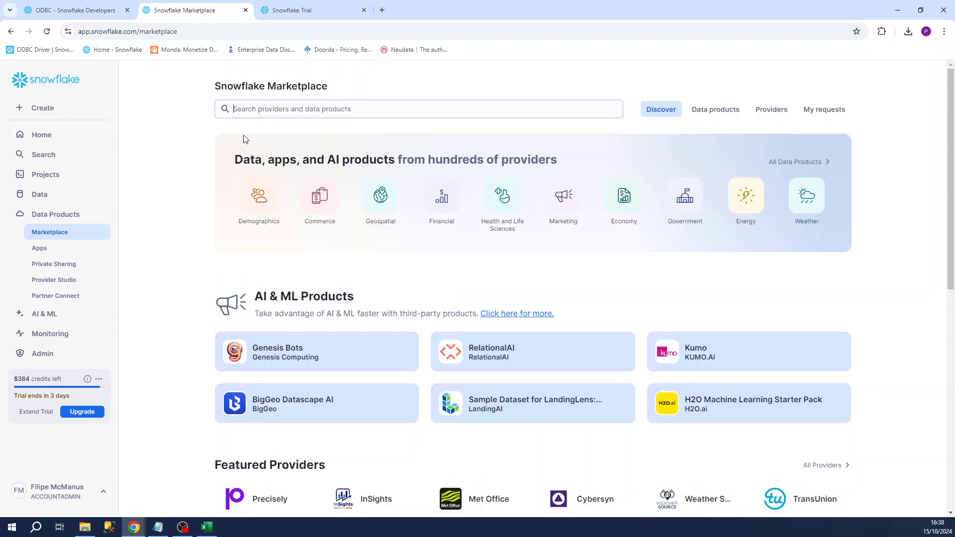
pyautogui.write('facts and d')
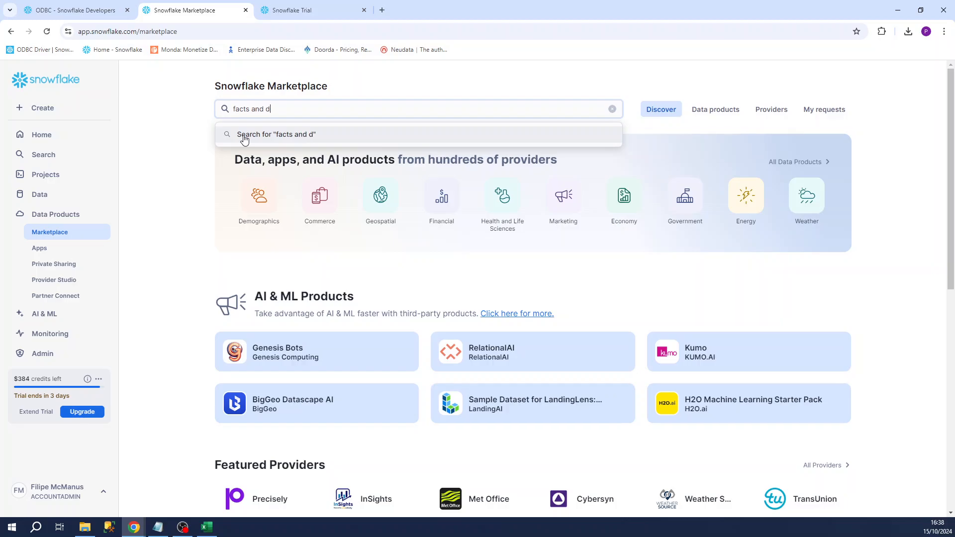
pyautogui.write('imensions')
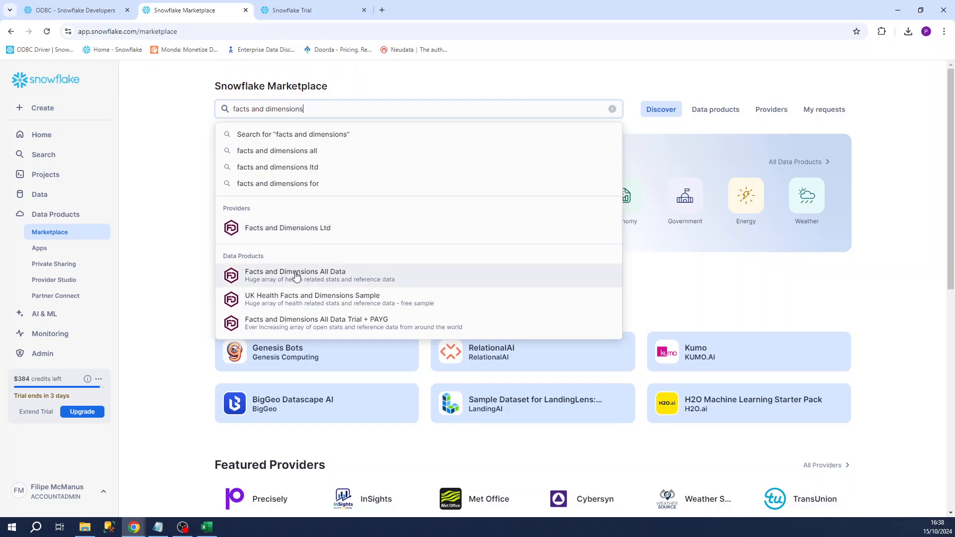
pyautogui.click(322, 277)
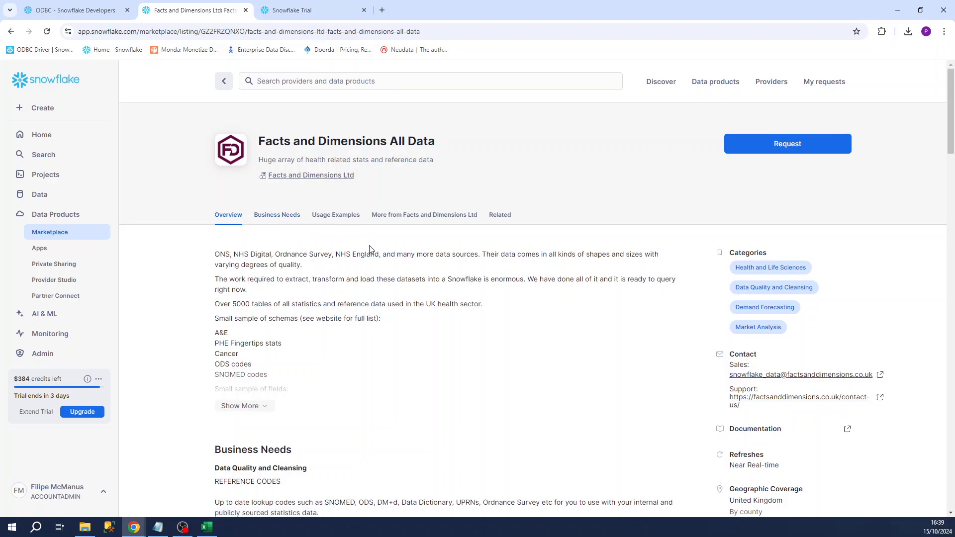
# - Start an access request with job title CEO, company 'Facts and Dimensions Ltd' and the company website
pyautogui.click(779, 150)
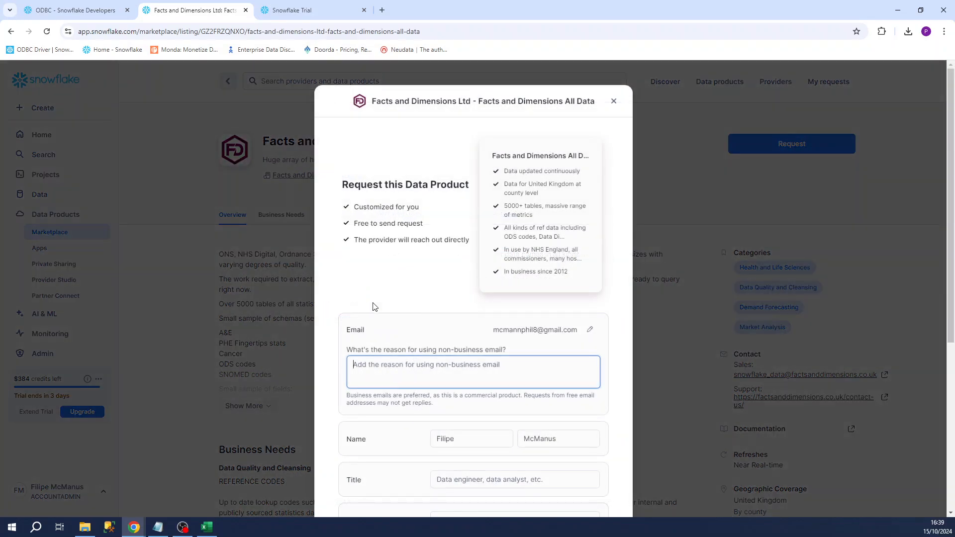
pyautogui.scroll(-5, 376, 281)
pyautogui.click(477, 231)
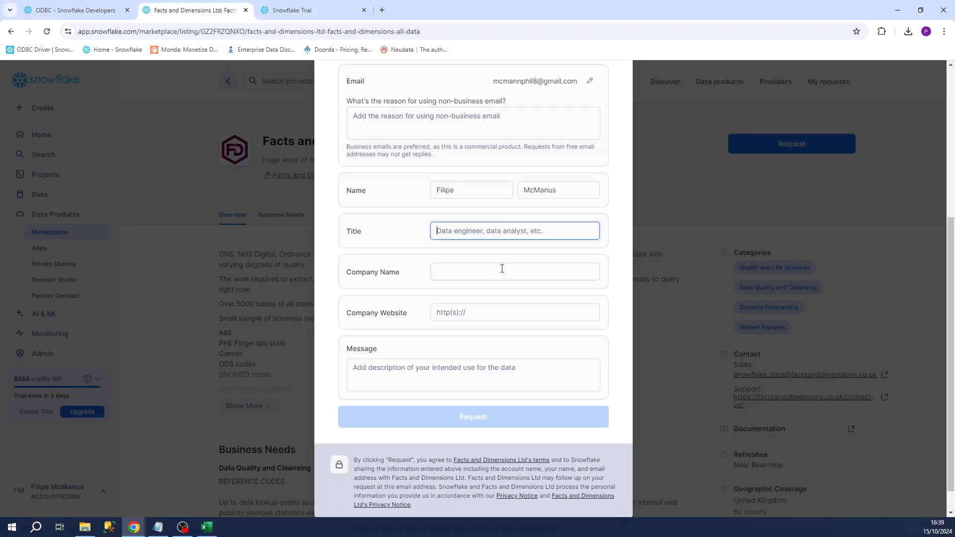
pyautogui.write('CEO')
pyautogui.click(491, 266)
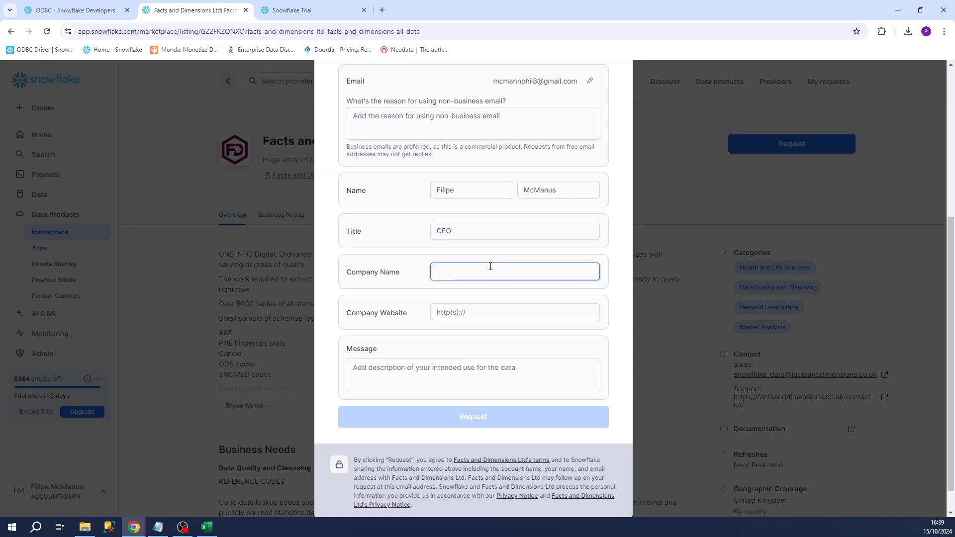
pyautogui.write('Facts and Dimensions Ltd')
pyautogui.click(489, 308)
pyautogui.write('h')
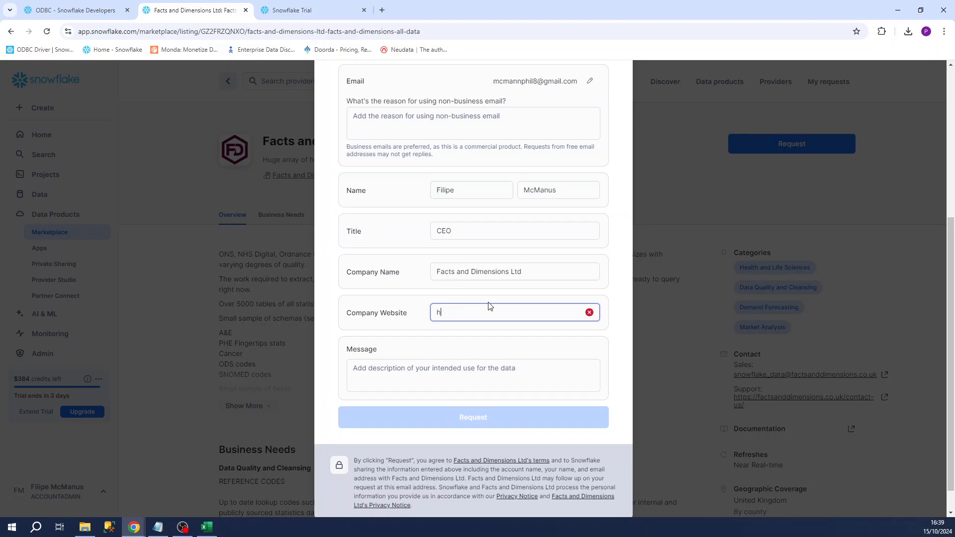
pyautogui.write('ttps://f')
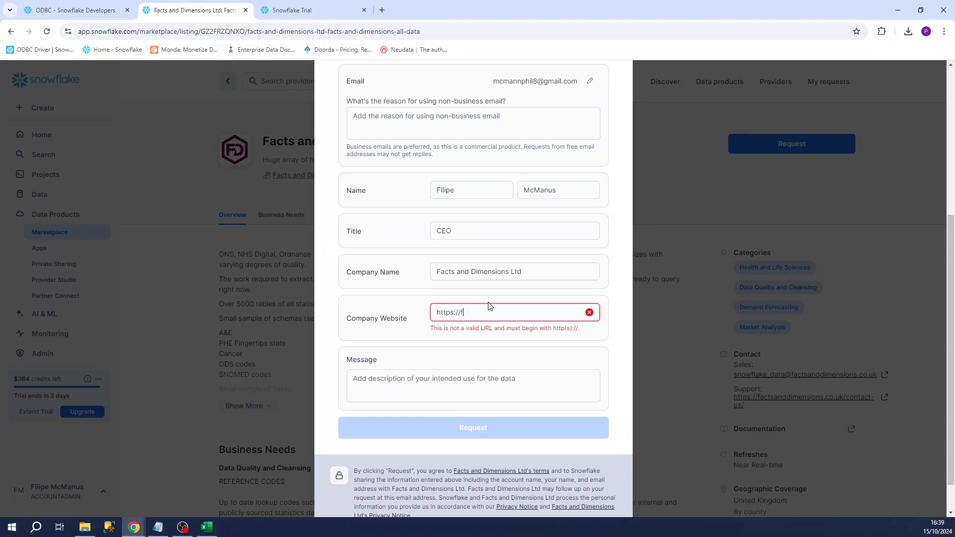
pyautogui.write('oruactsanddimensions.co.uk')
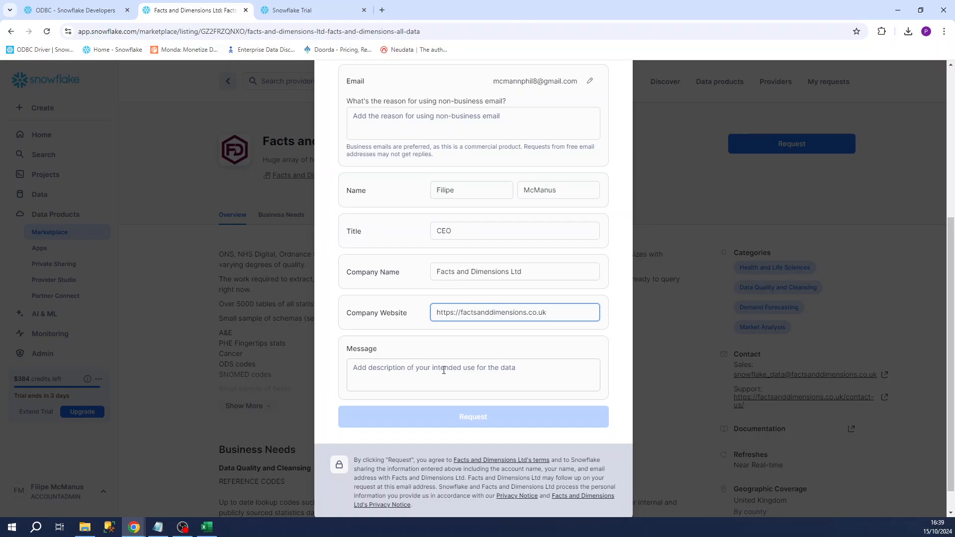
# - Enter message 'test for video demo' and non-business email reason 'youtube video', then submit the request
pyautogui.press('Tab')
pyautogui.write('test for v')
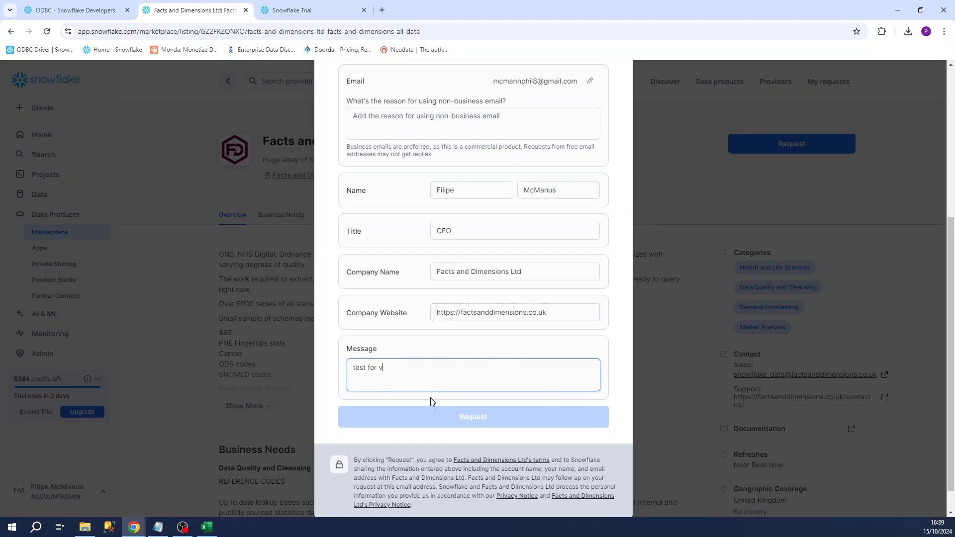
pyautogui.write('ideo demo')
pyautogui.click(566, 189)
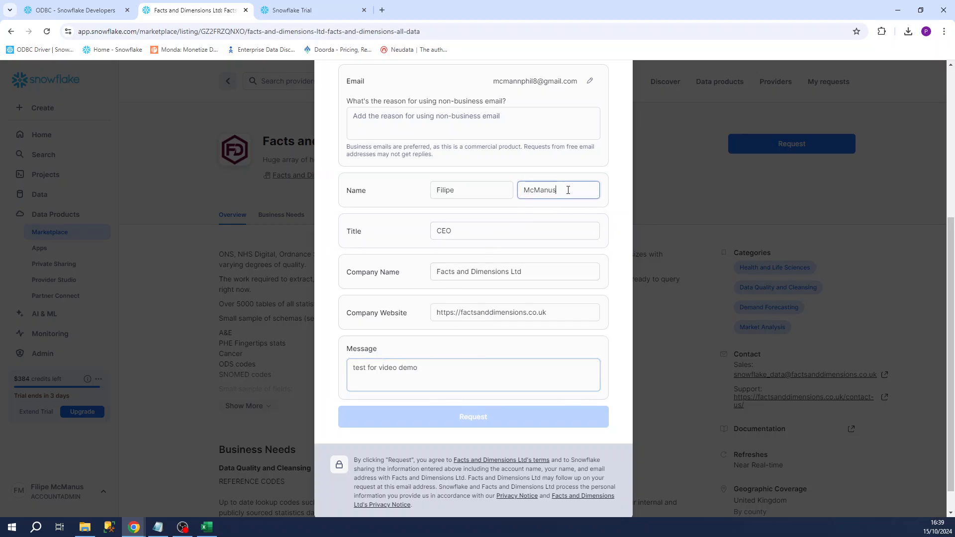
pyautogui.click(409, 121)
pyautogui.write('t')
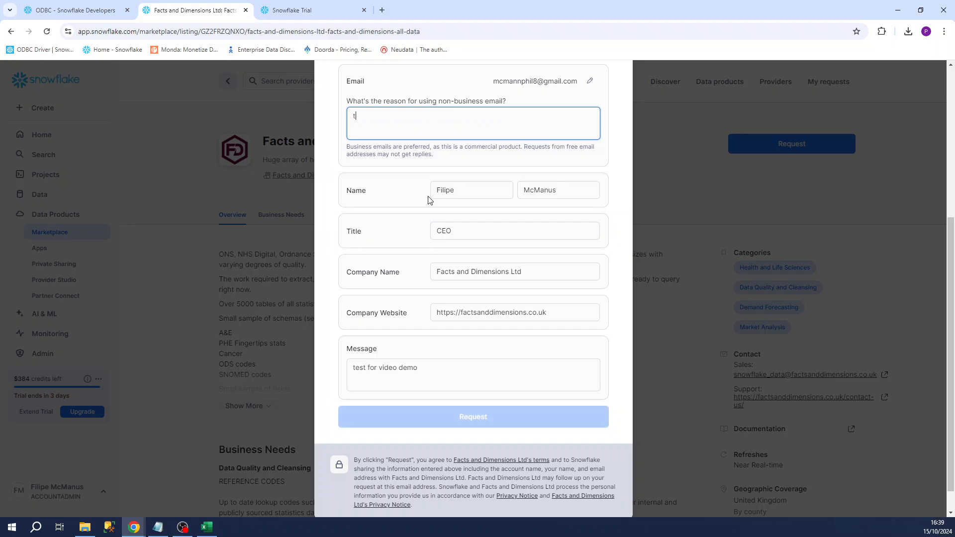
pyautogui.write('est for vid')
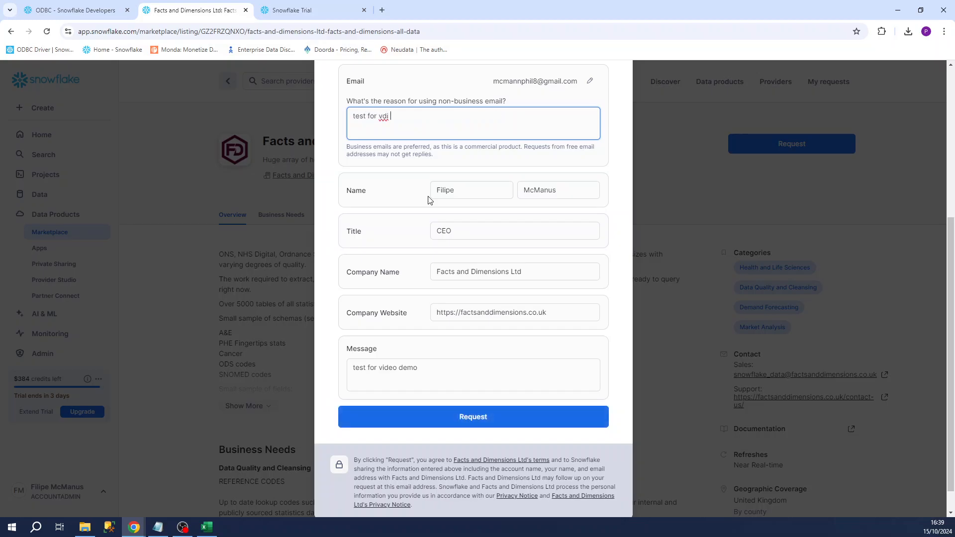
pyautogui.press('BackSpace')
pyautogui.press('BackSpace')
pyautogui.write('youtube video')
pyautogui.click(458, 419)
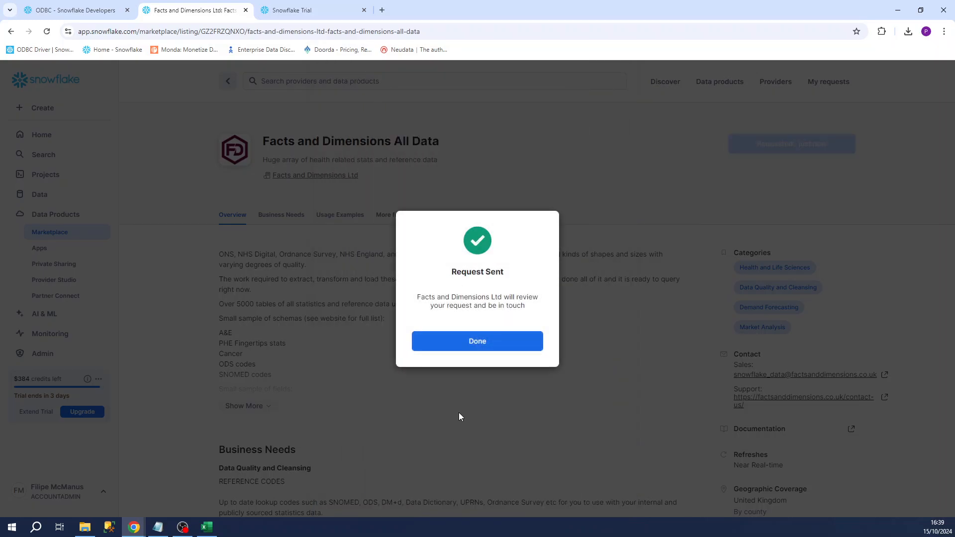
# - Dismiss the Request Sent confirmation, reload the listing, and get the free Facts and Dimensions All Data listing
pyautogui.click(471, 345)
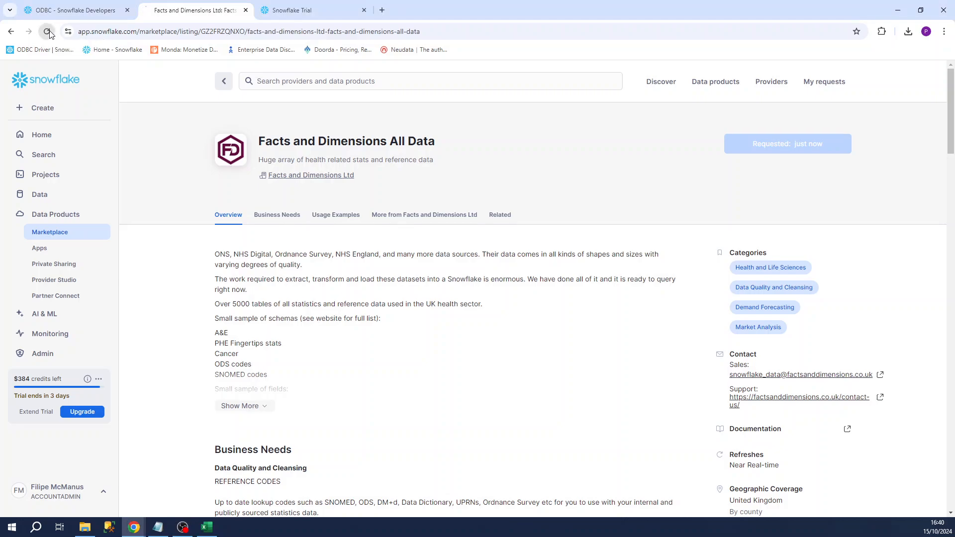
pyautogui.click(48, 32)
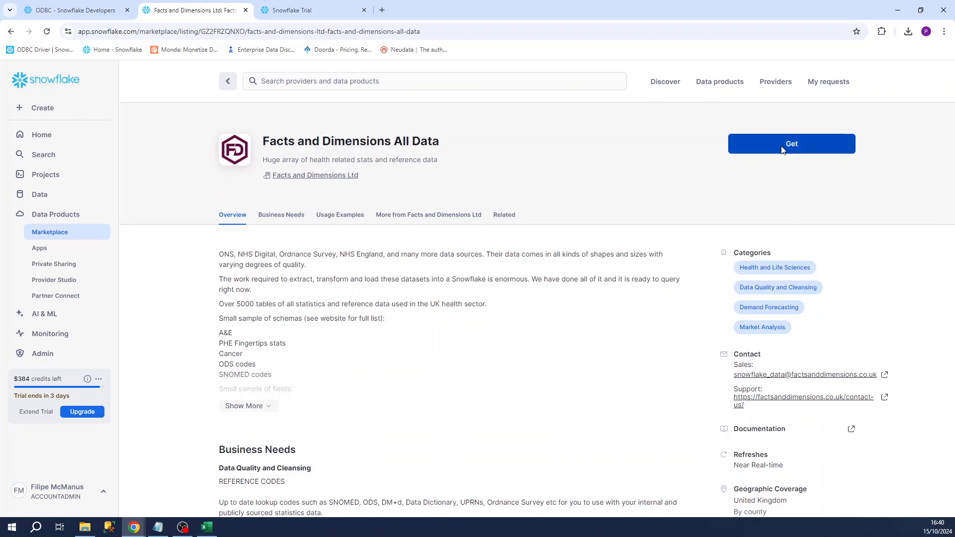
pyautogui.click(781, 150)
pyautogui.click(472, 377)
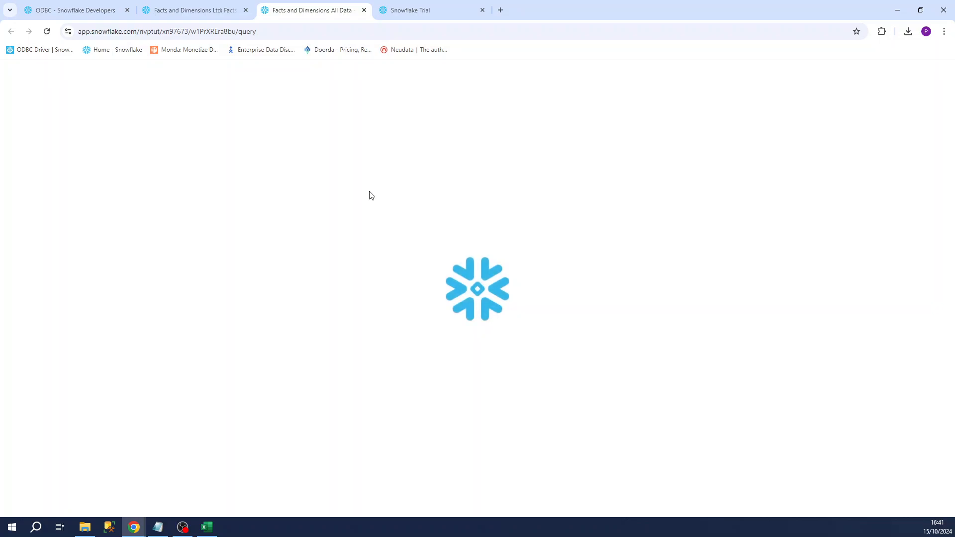
# - In Excel's Navigator, refresh the database list and select FACTS_AND_DIMENSIONS_ALL_DATA
pyautogui.click(208, 528)
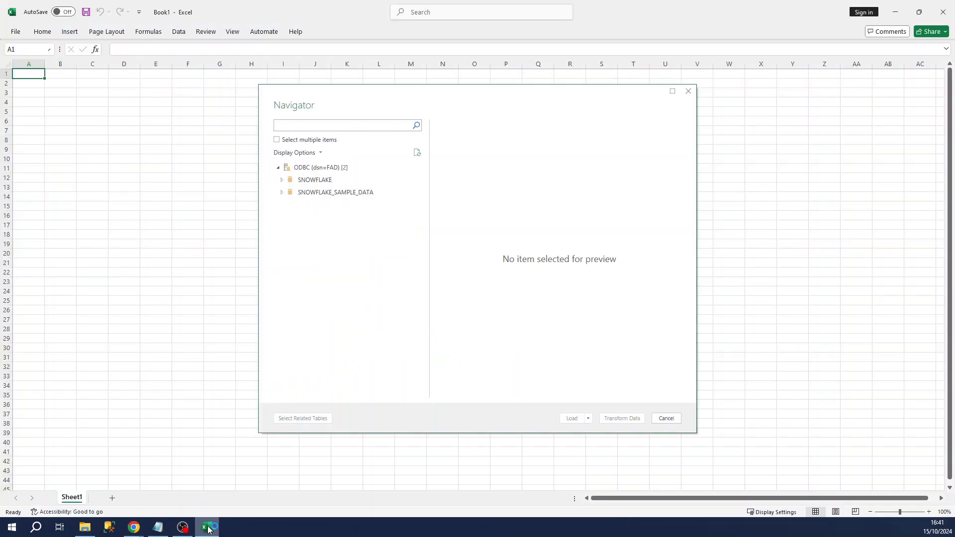
pyautogui.click(416, 152)
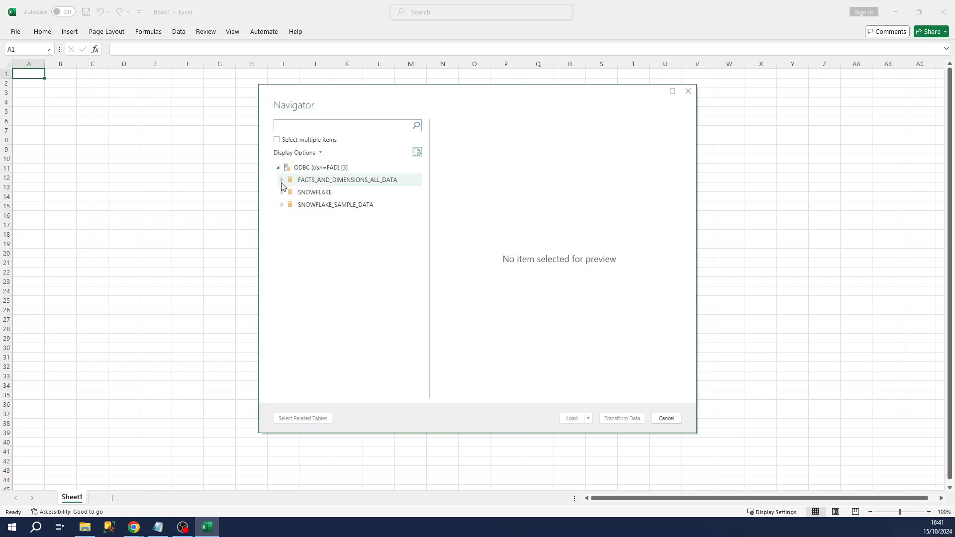
pyautogui.click(281, 185)
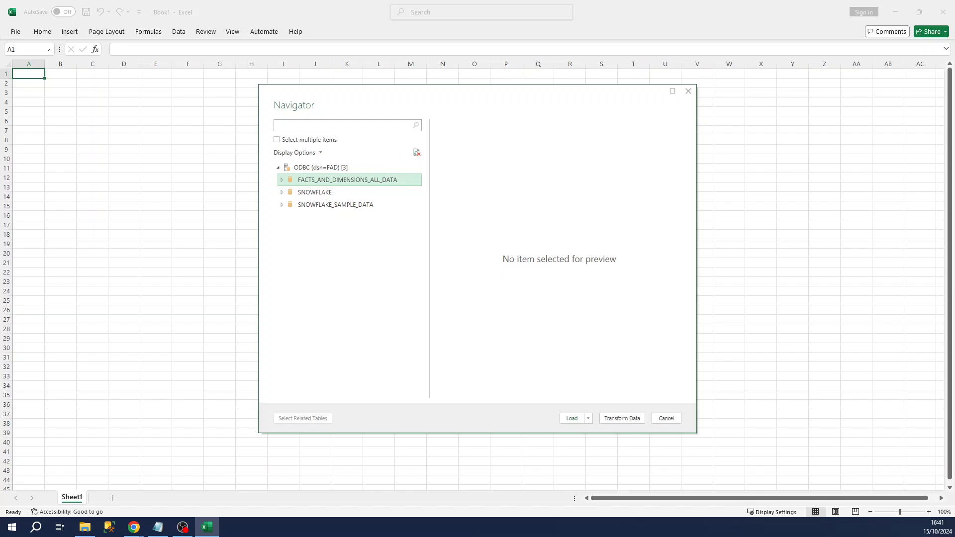
# - Scroll through the FACTS_AND_DIMENSIONS_ALL_DATA schema folders to locate PT_SNS_TP
pyautogui.scroll(-8, 324, 293)
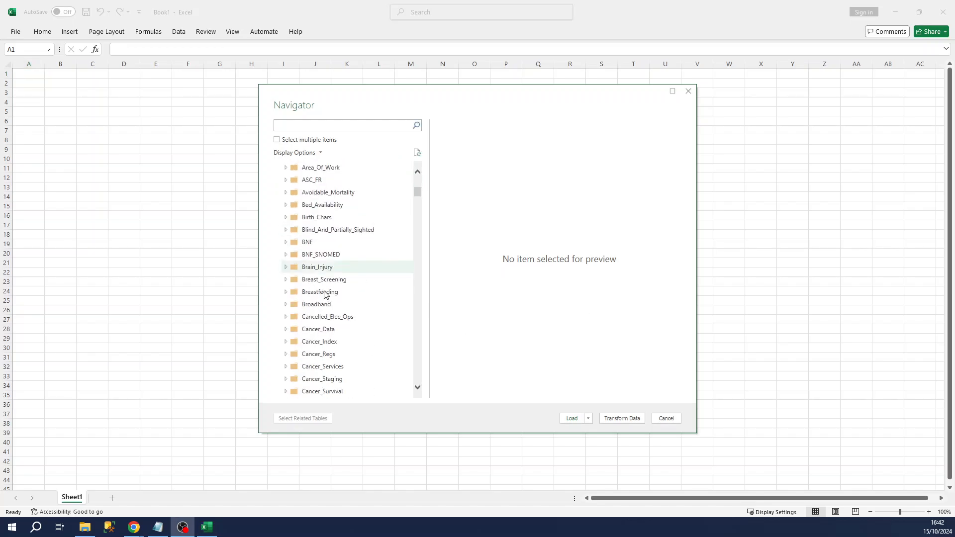
pyautogui.scroll(-5, 324, 294)
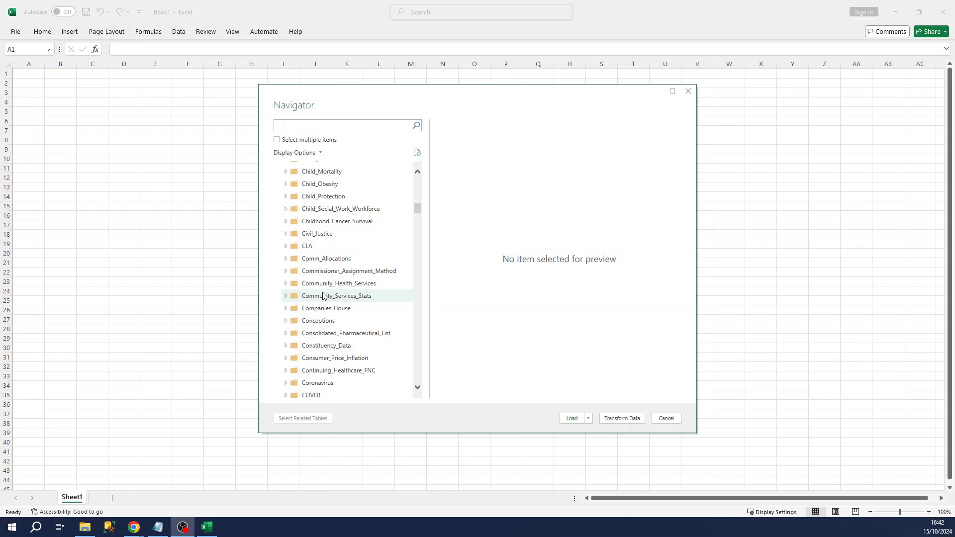
pyautogui.scroll(-15, 323, 296)
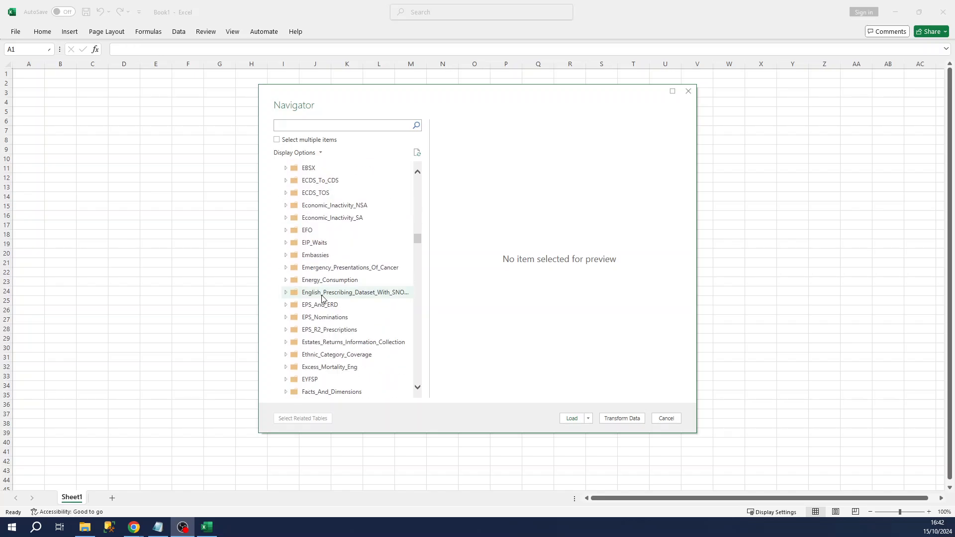
pyautogui.scroll(-20, 322, 298)
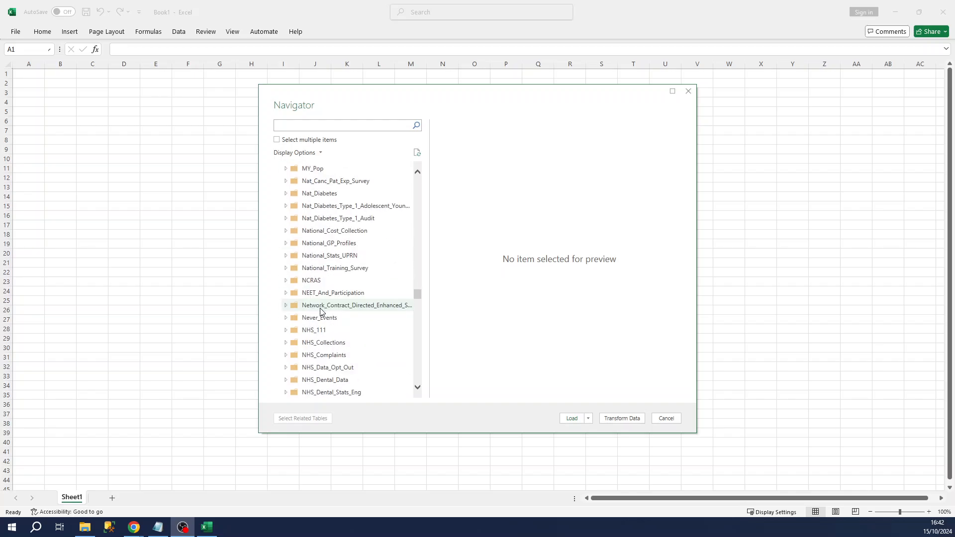
pyautogui.scroll(-20, 322, 314)
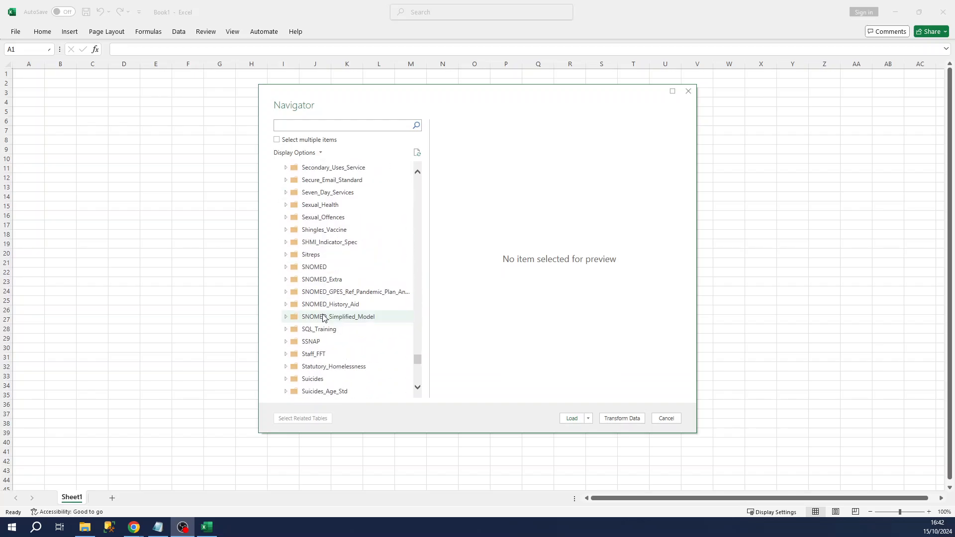
pyautogui.scroll(-12, 323, 318)
pyautogui.scroll(13, 324, 317)
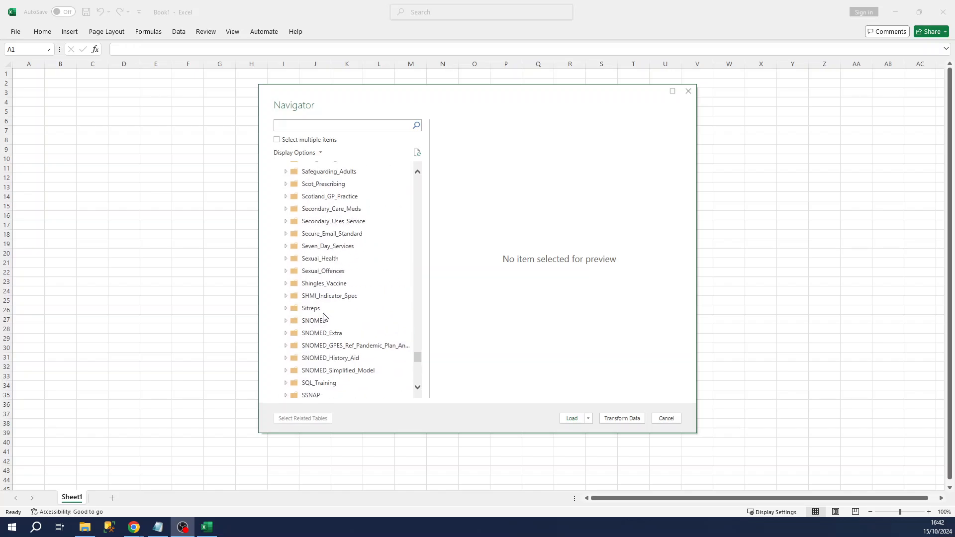
pyautogui.scroll(12, 323, 318)
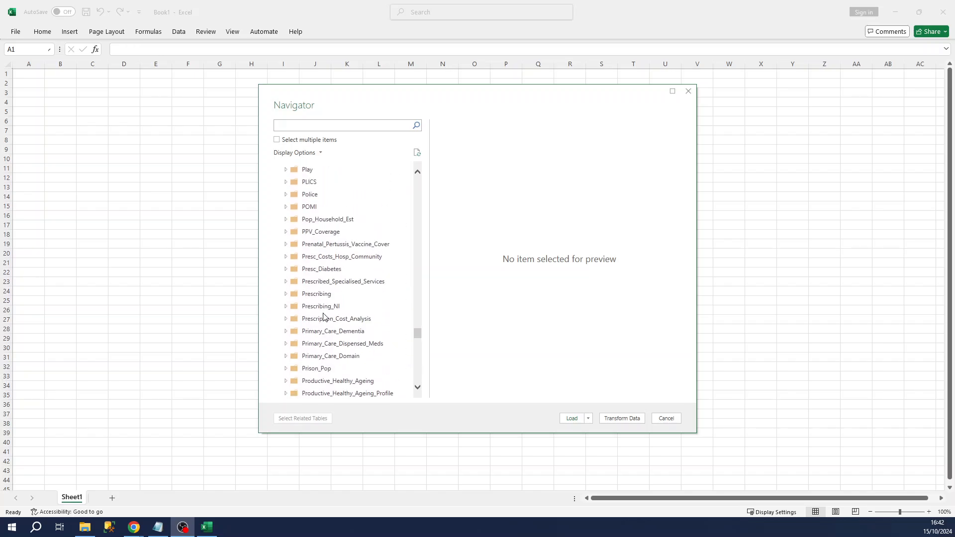
# - Expand PT_SNS_TP, preview fact_Agregados_Economico_Financeiros, and bring up its Load options
pyautogui.scroll(-3, 323, 316)
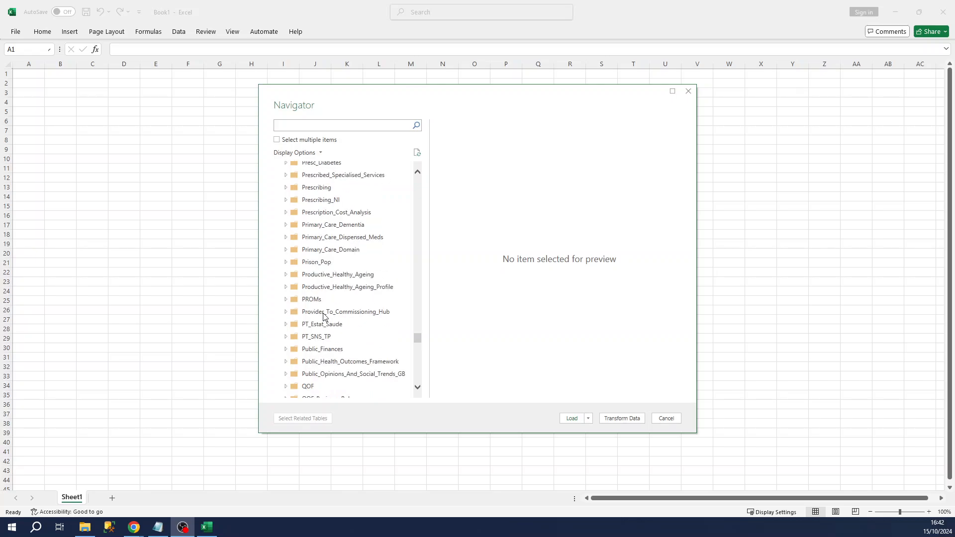
pyautogui.click(287, 337)
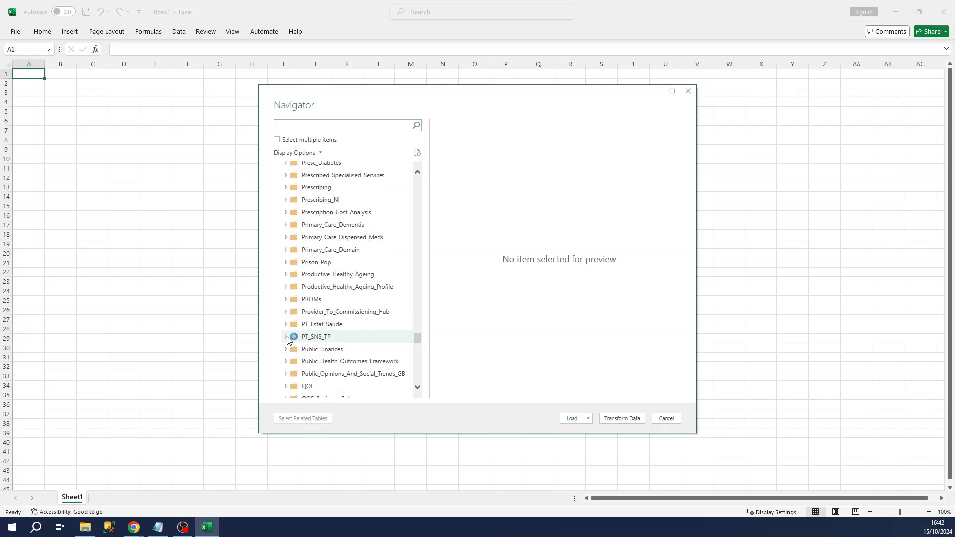
pyautogui.scroll(-1, 343, 349)
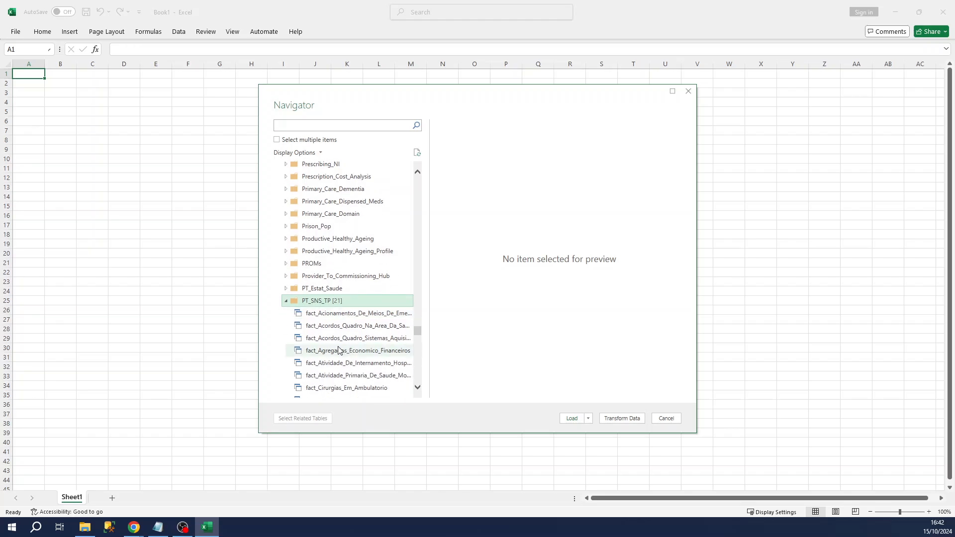
pyautogui.click(334, 351)
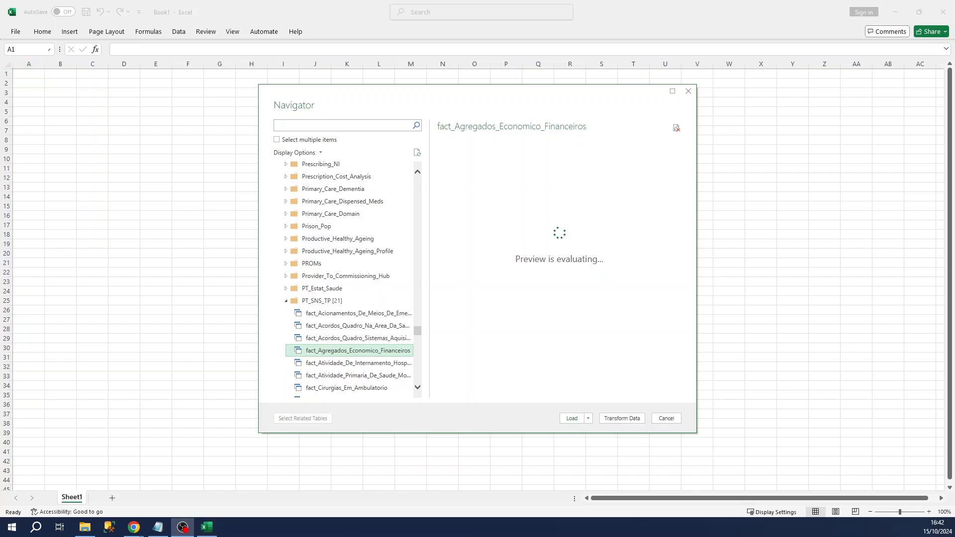
pyautogui.click(587, 419)
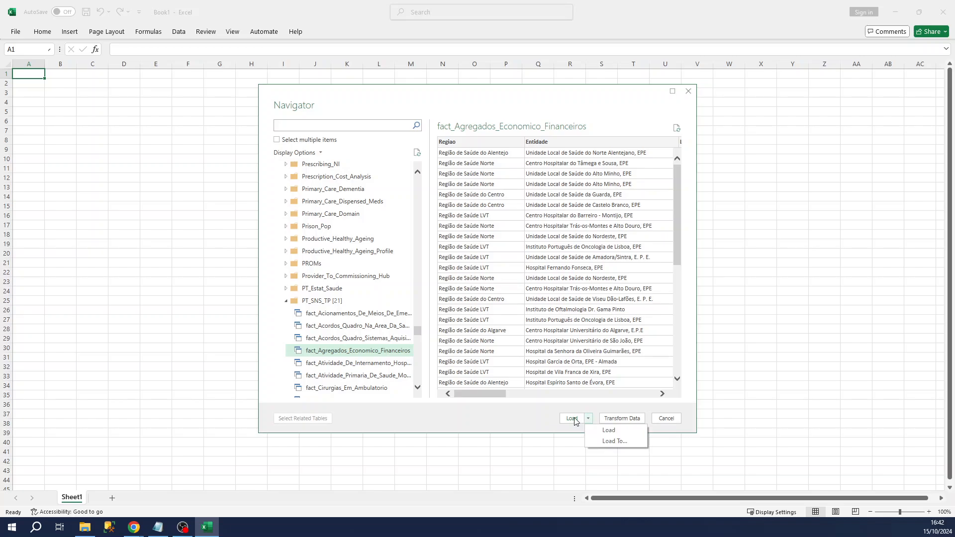
# - Load fact_Agregados_Economico_Financeiros into a new sheet (28,445 rows) and inspect an Entidade value
pyautogui.click(575, 421)
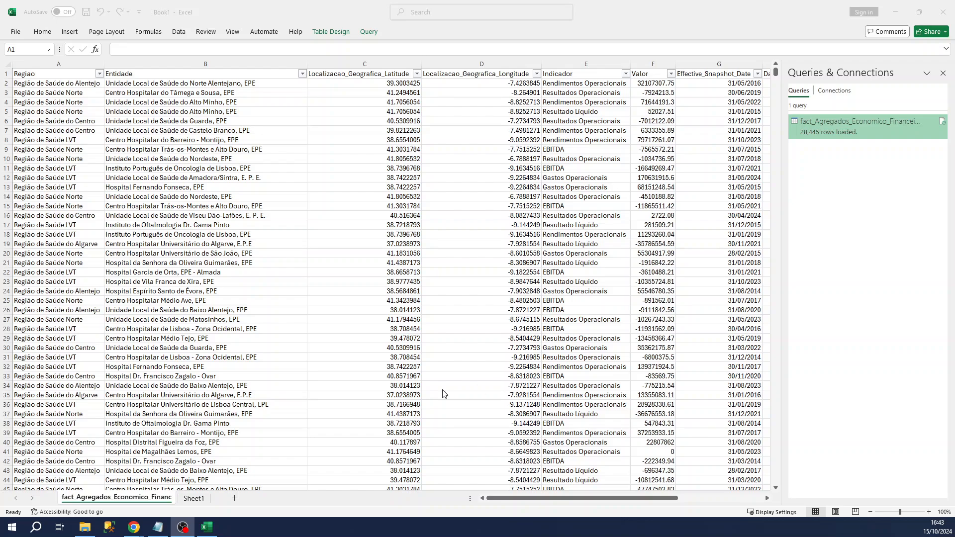
pyautogui.click(257, 302)
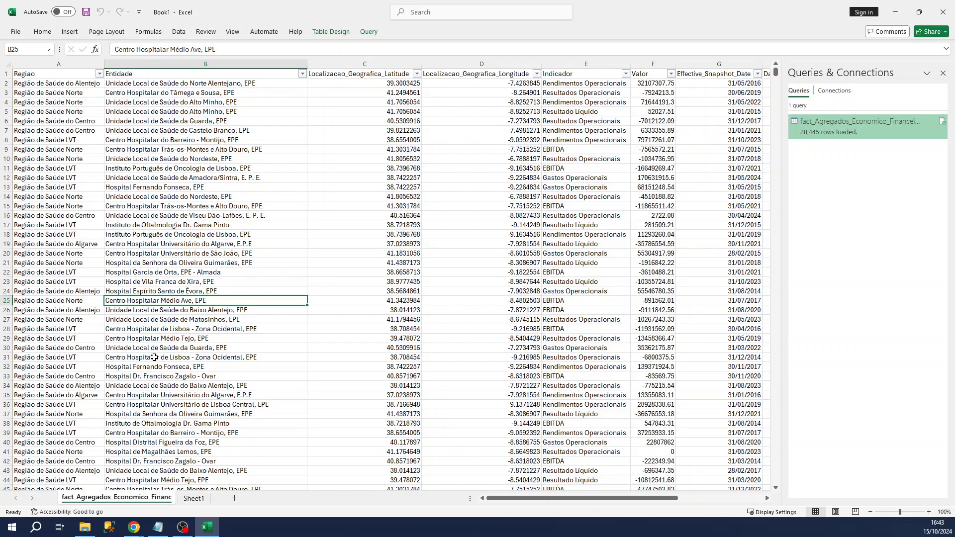
pyautogui.moveTo(132, 531)
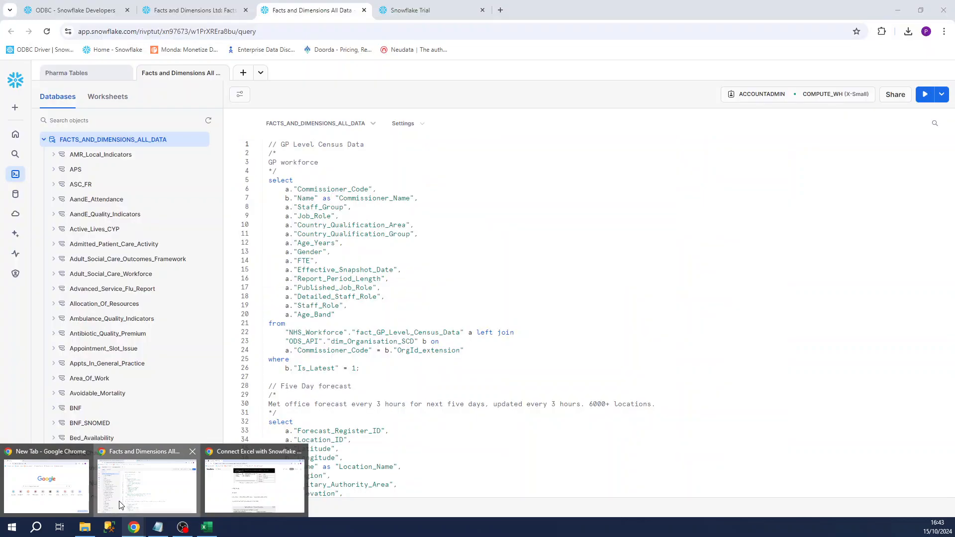
# - Replace the worksheet text with select * from "Release_Details"."Release_Details_By_Dataset" and run it
pyautogui.click(146, 485)
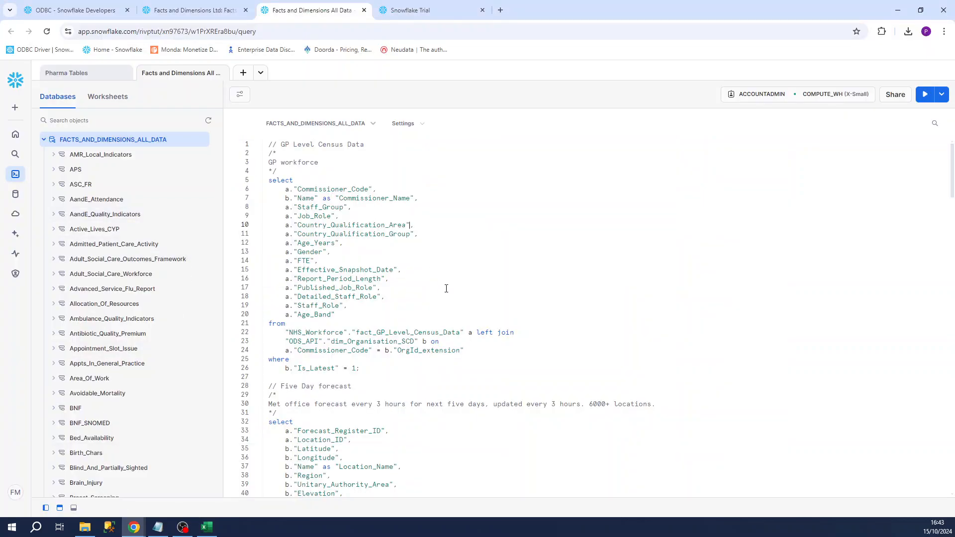
pyautogui.hotkey('ctrl', 'a')
pyautogui.write('select * freo')
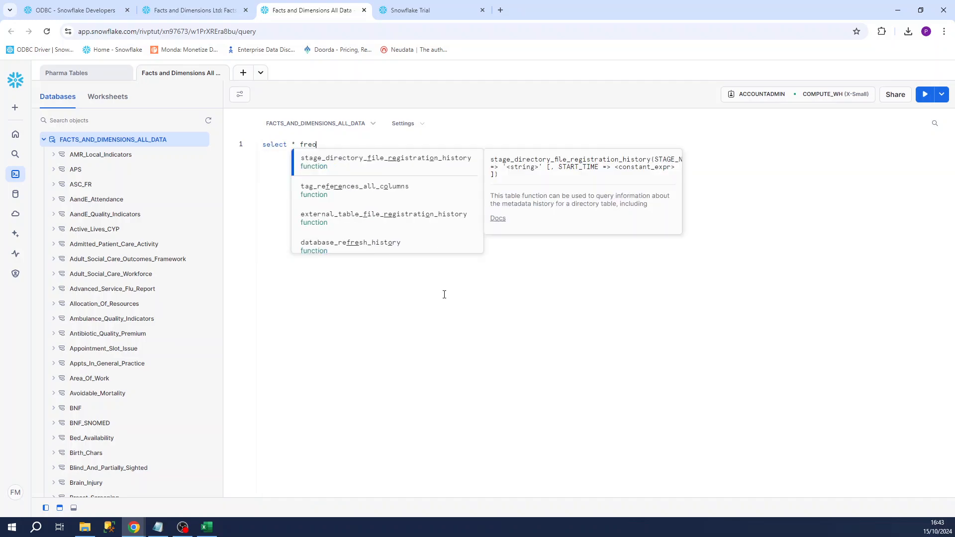
pyautogui.press('Escape')
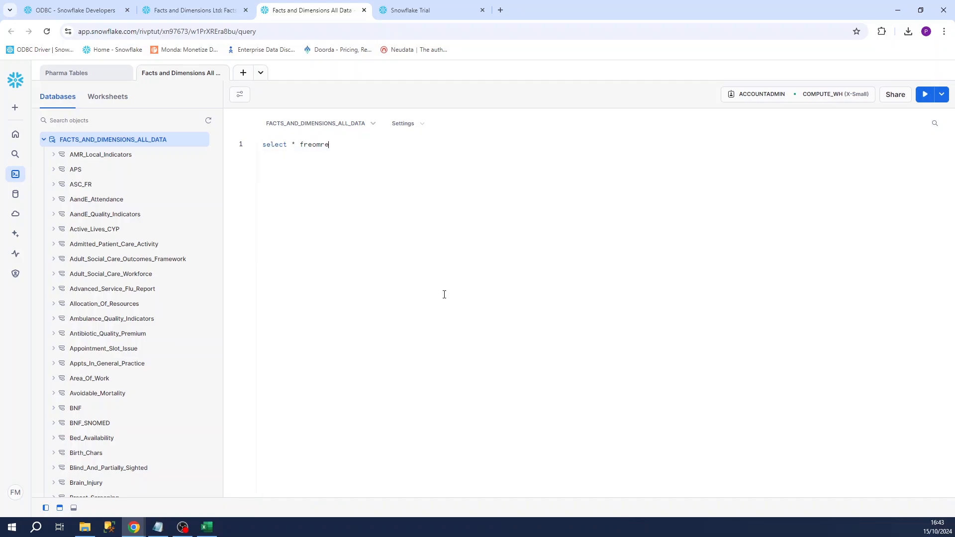
pyautogui.press('BackSpace')
pyautogui.write('om rel')
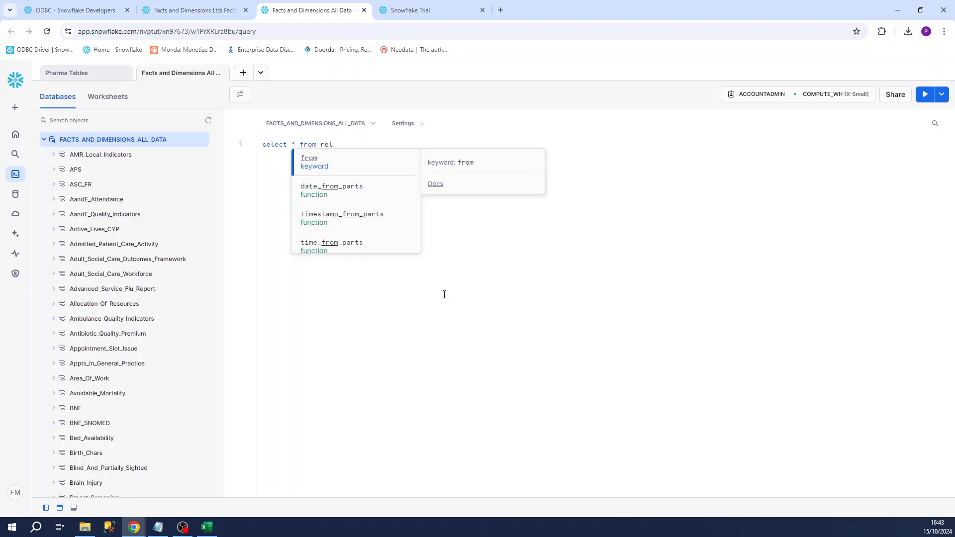
pyautogui.write('eas')
pyautogui.press('Down')
pyautogui.press('Down')
pyautogui.press('Return')
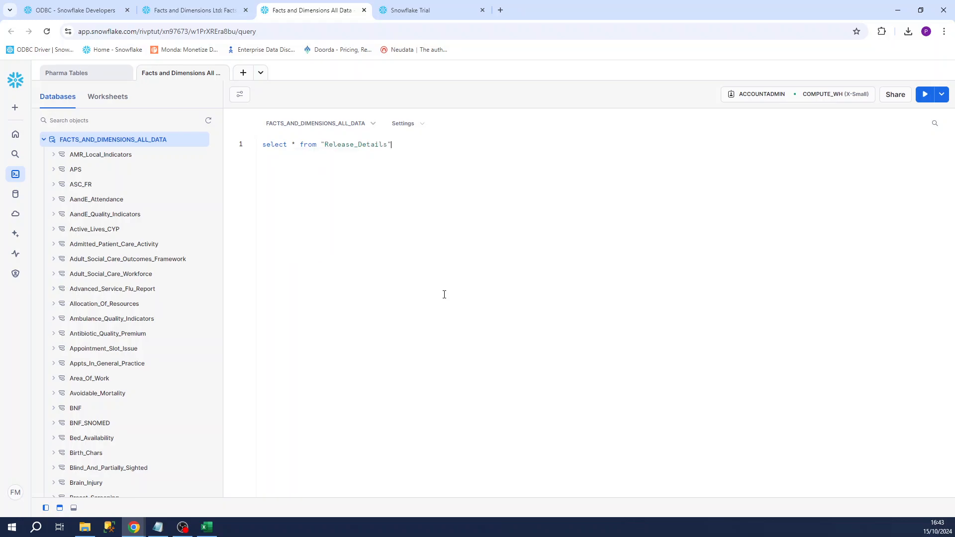
pyautogui.write('.rel')
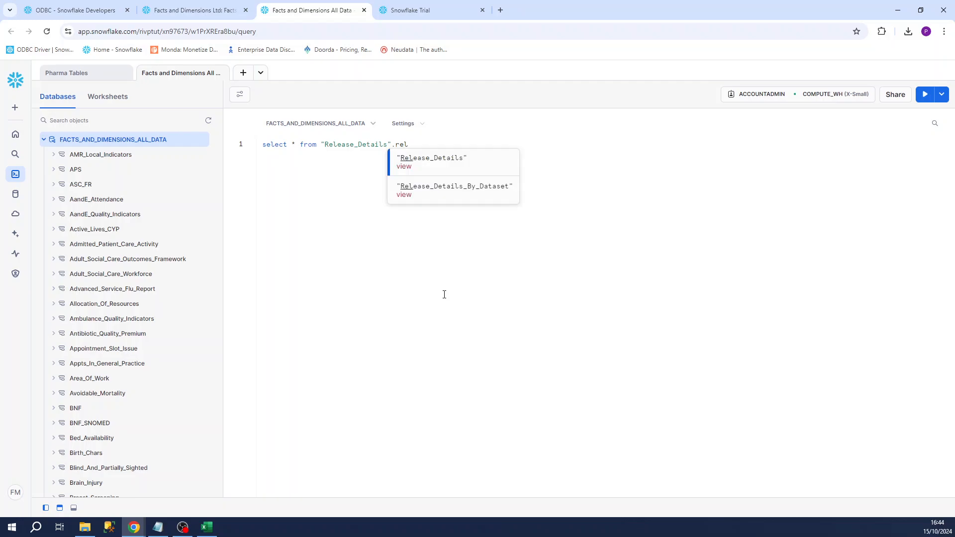
pyautogui.press('Down')
pyautogui.press('Return')
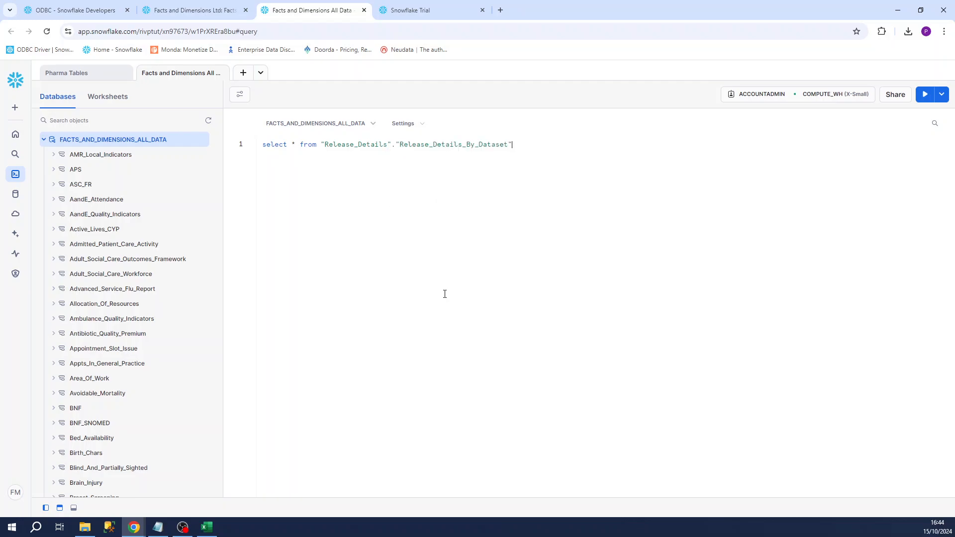
pyautogui.hotkey('ctrl', 'Return')
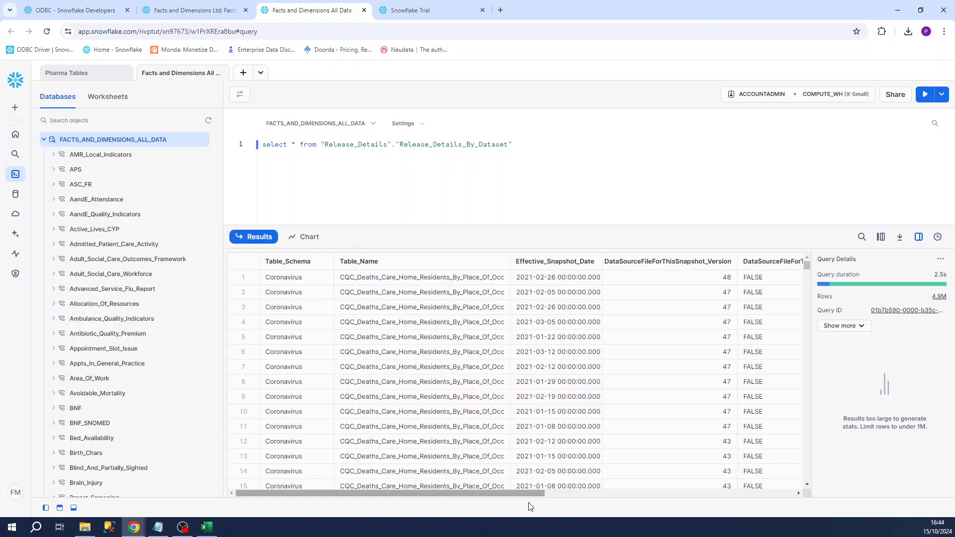
# - Add 'order by "Uploaded_To_Azure_Date" DESC' to the query, then return to Excel
pyautogui.moveTo(532, 492); pyautogui.dragTo(724, 498)
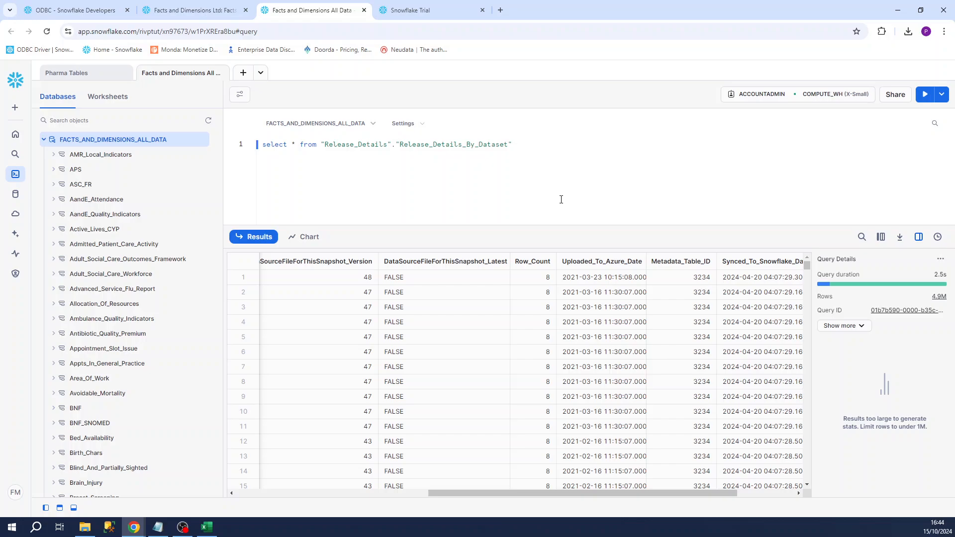
pyautogui.write('order by upload')
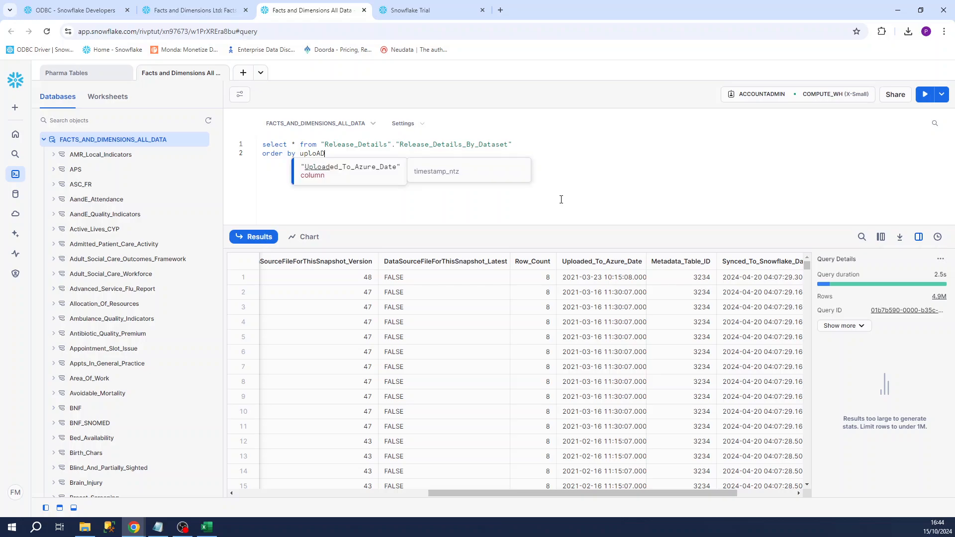
pyautogui.press('Return')
pyautogui.write('DESC')
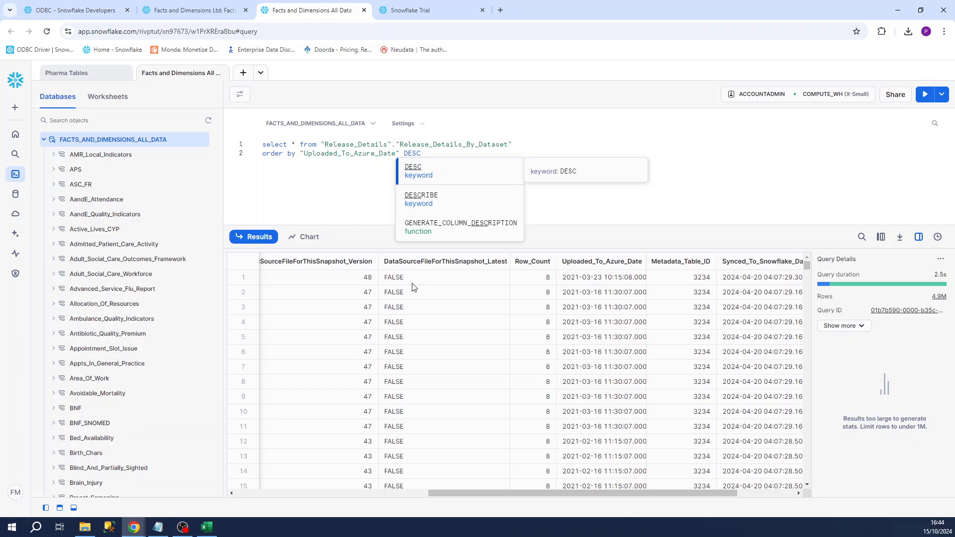
pyautogui.hotkey('alt', 'Tab')
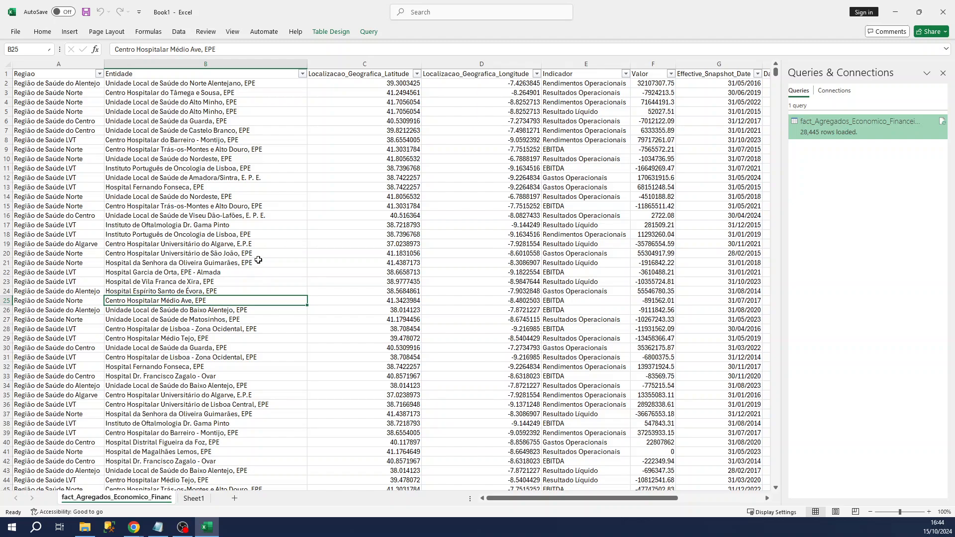
# - Refresh All data from the Snowflake connection, keeping the fact table at 28,445 rows
pyautogui.click(199, 216)
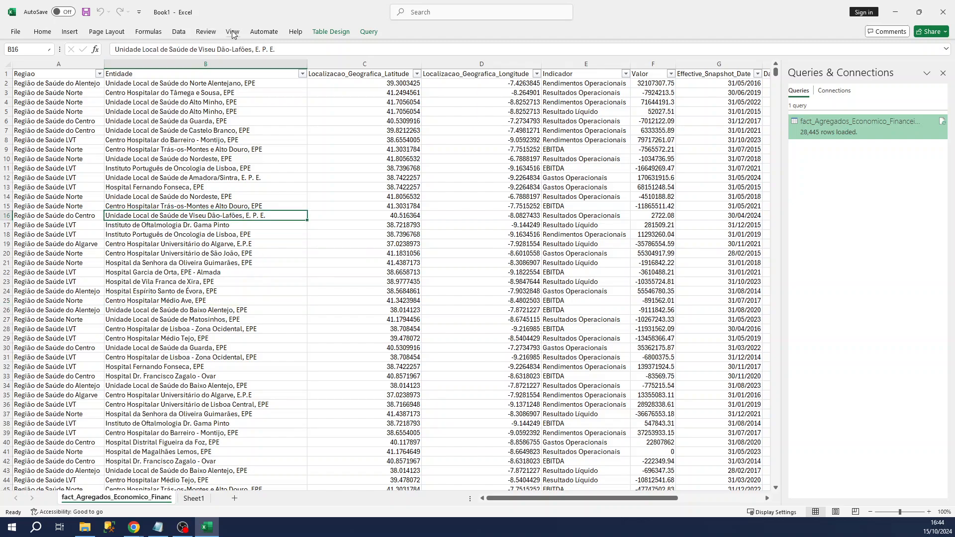
pyautogui.click(180, 34)
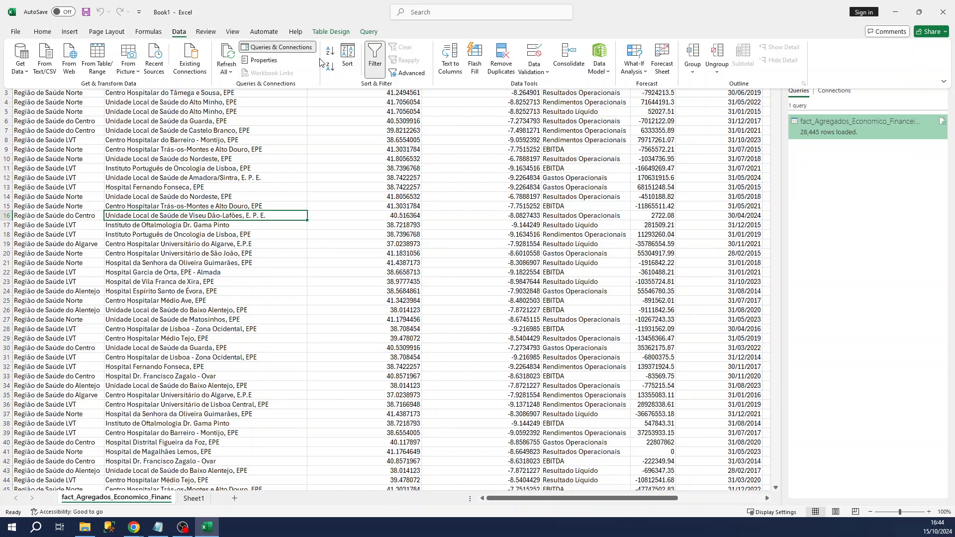
pyautogui.click(228, 58)
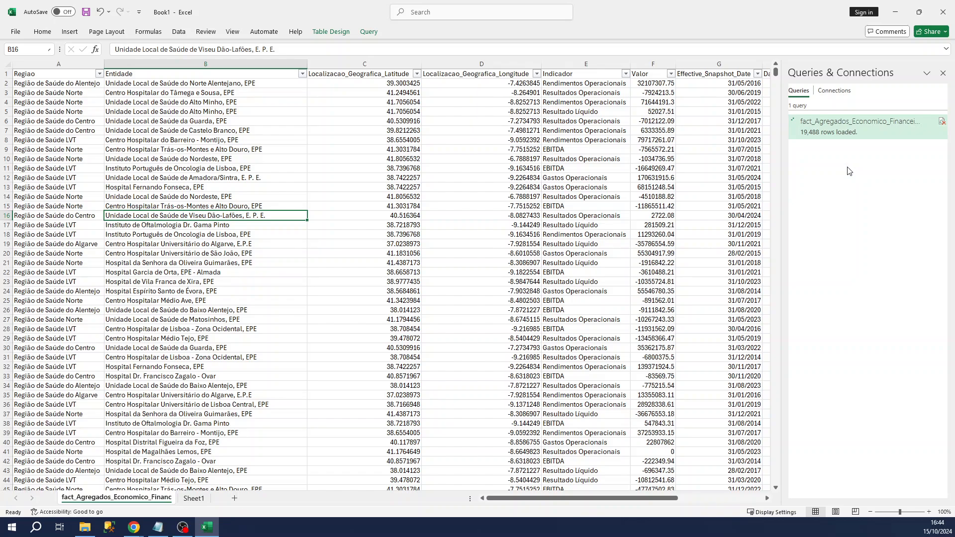
# - Start a PivotTable from the fact_Agregados_Economico_Financeiros table on a new worksheet
pyautogui.click(245, 197)
pyautogui.click(179, 32)
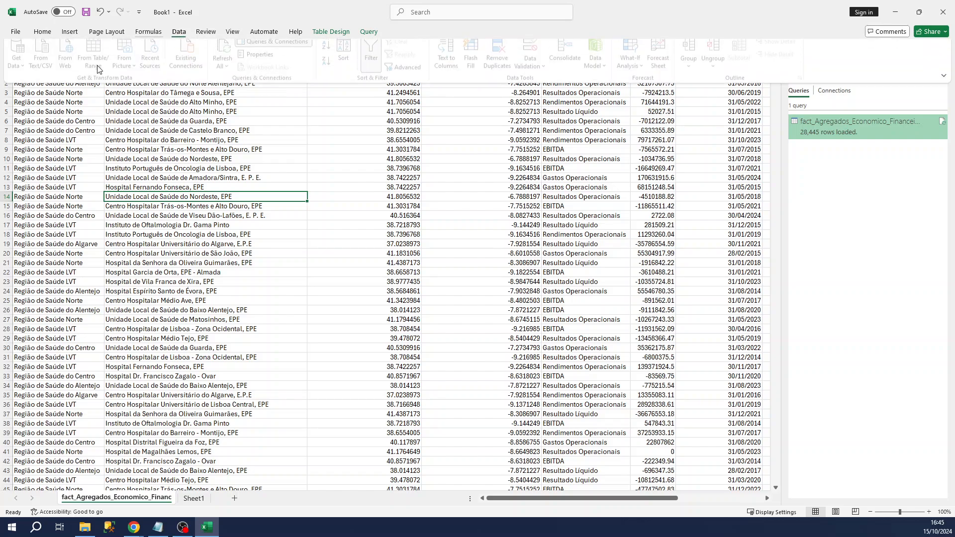
pyautogui.click(70, 31)
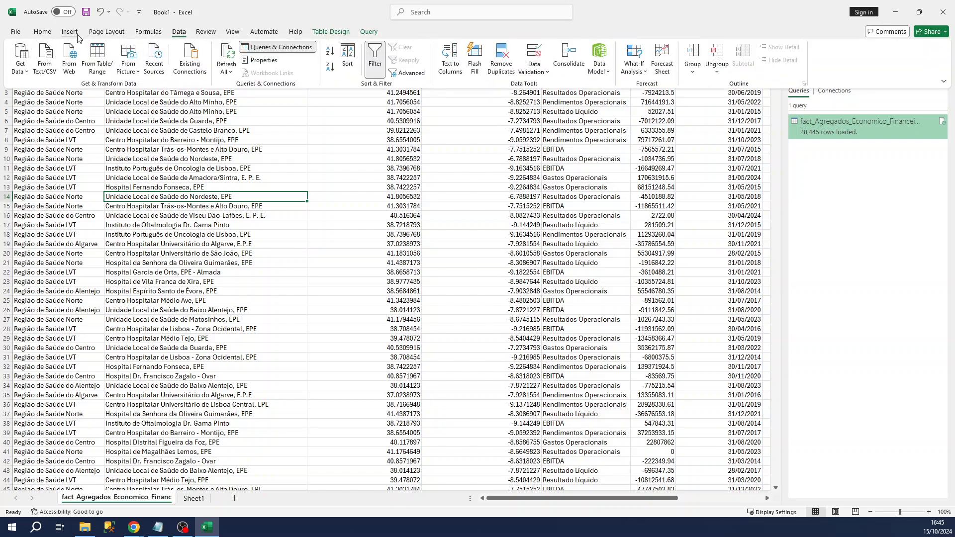
pyautogui.click(23, 55)
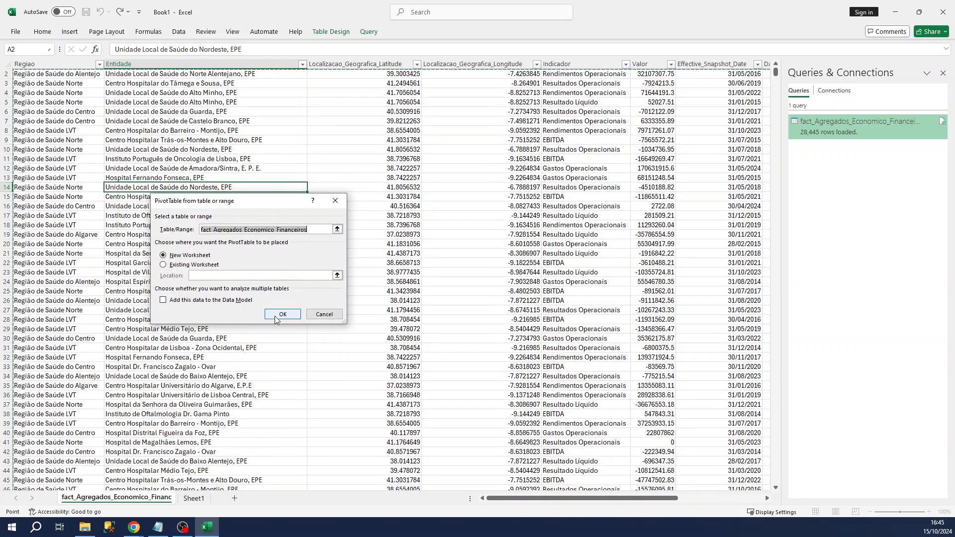
# - Create the PivotTable on a new sheet, summing Localizacao_Geografica_Longitude for each Entidade
pyautogui.click(276, 318)
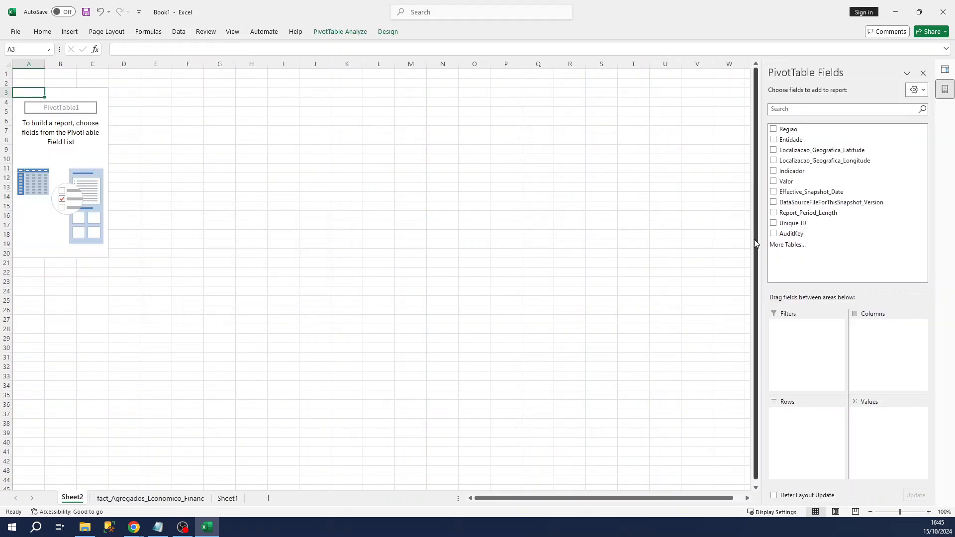
pyautogui.click(773, 140)
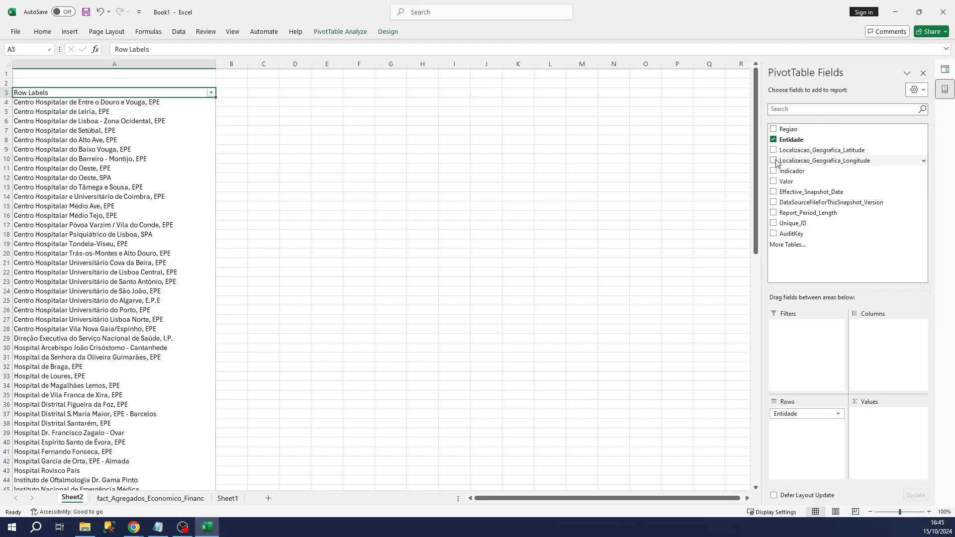
pyautogui.click(773, 161)
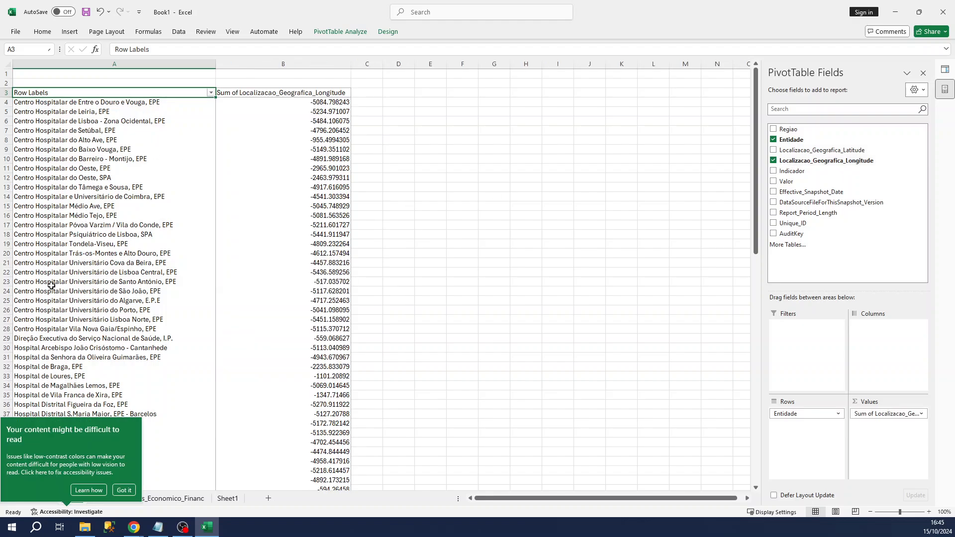
# - Check Sheet1, the PivotTable on Sheet2 and the fact data sheet, ending on the fact data sheet
pyautogui.click(193, 498)
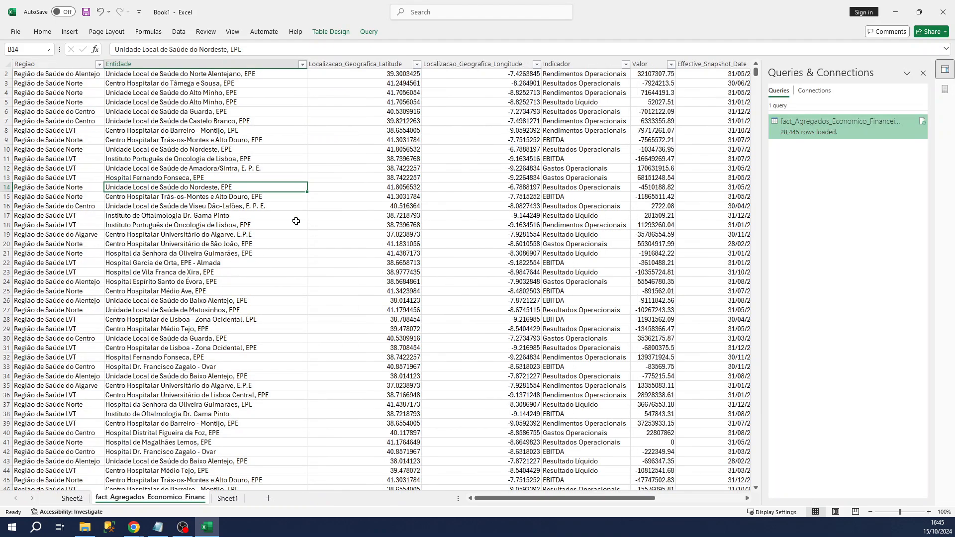
pyautogui.click(228, 498)
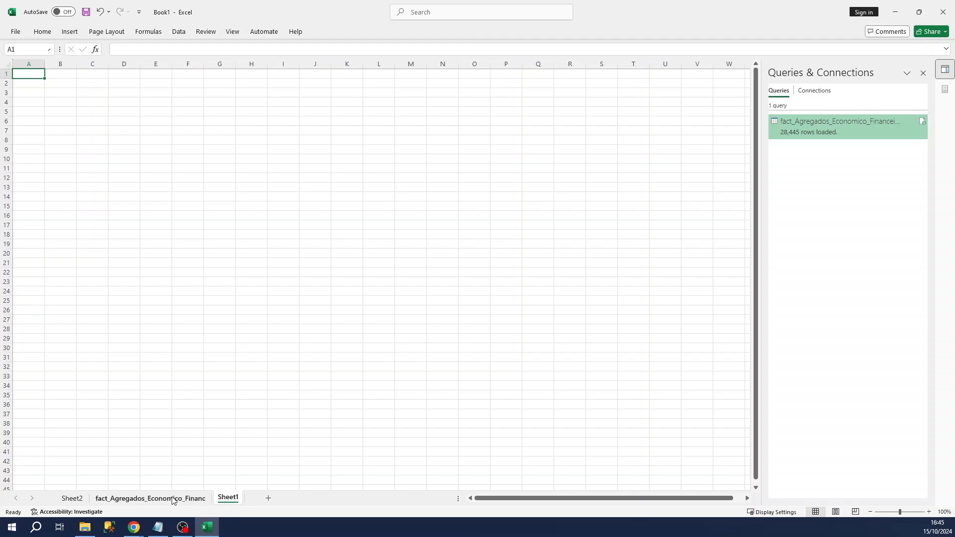
pyautogui.click(173, 499)
pyautogui.click(227, 498)
pyautogui.click(72, 498)
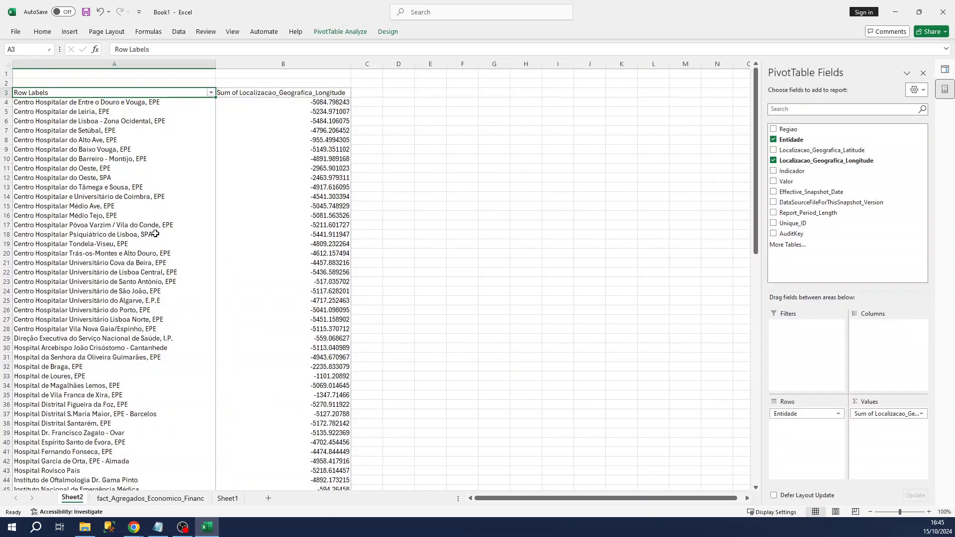
pyautogui.click(133, 158)
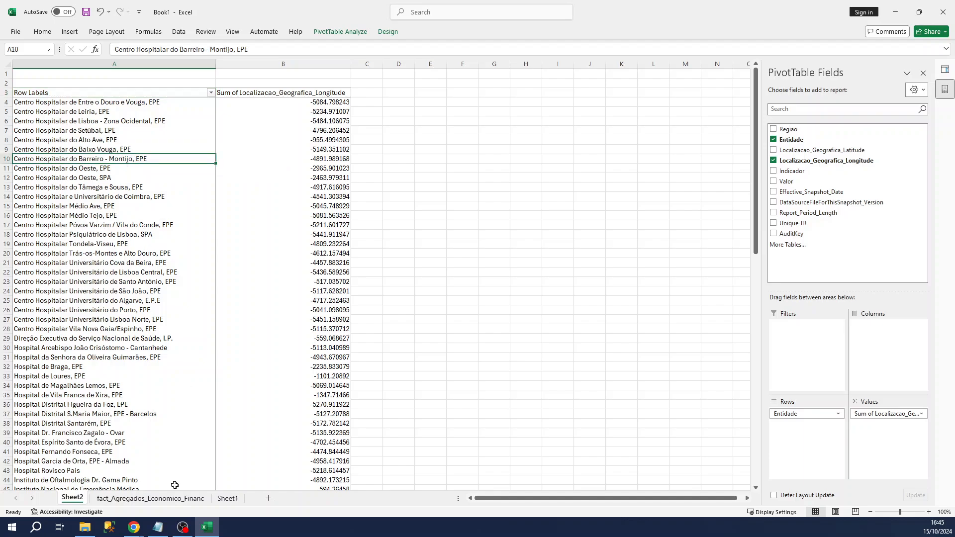
pyautogui.click(169, 499)
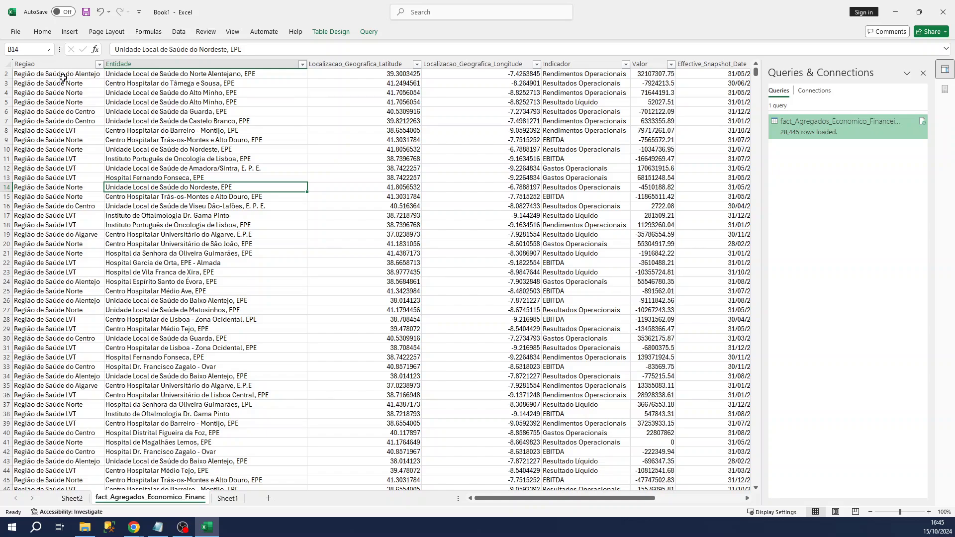